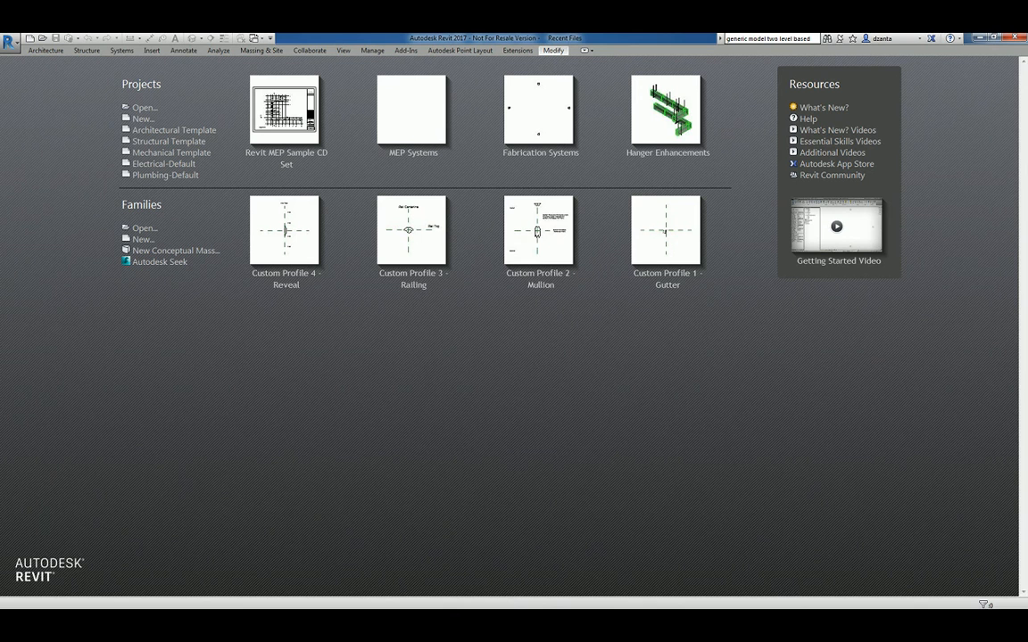
Create a new family from the Profile-Stair Nosing.rft template.
left_click(376, 436)
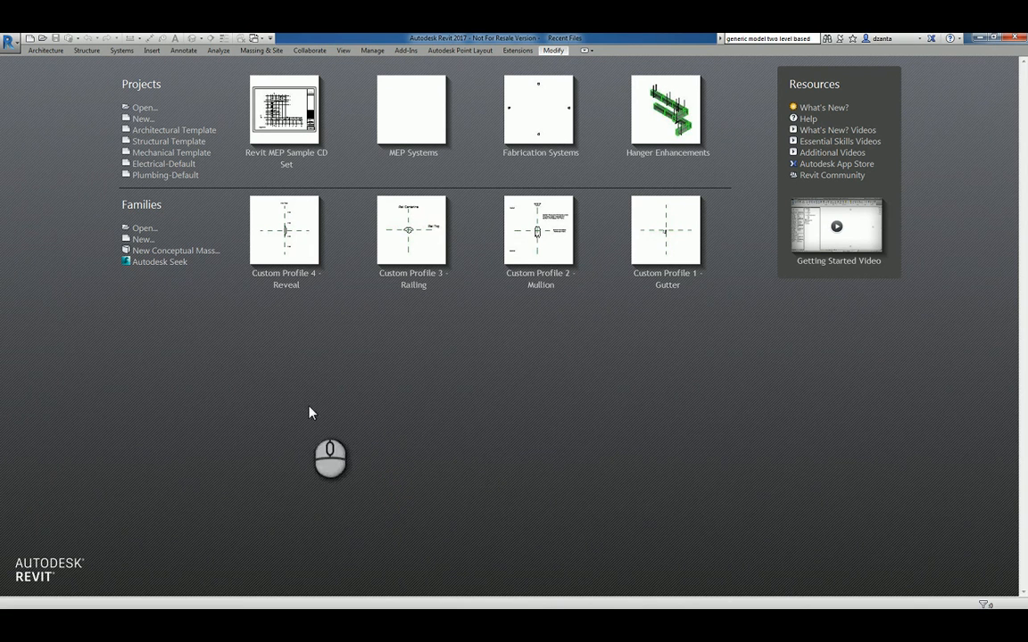
left_click(145, 242)
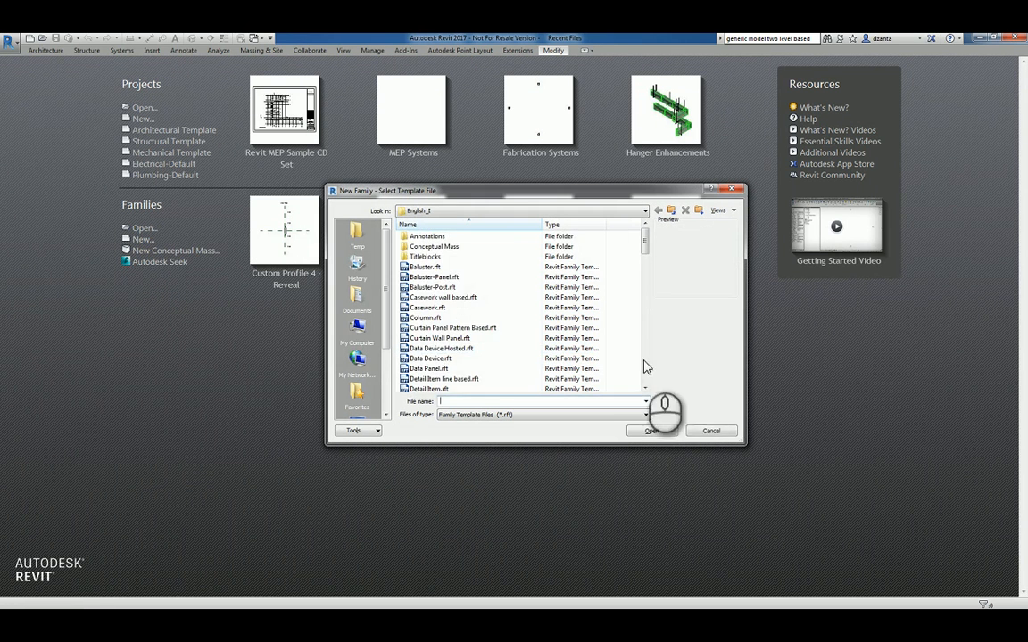
left_click(644, 378)
left_click(645, 378)
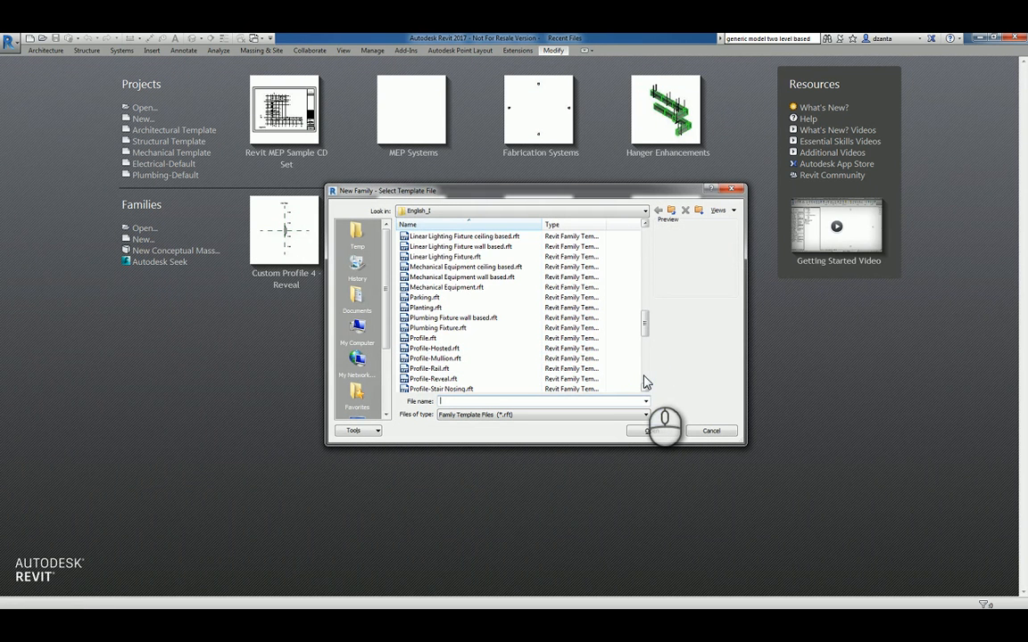
left_click(645, 391)
left_click(645, 391)
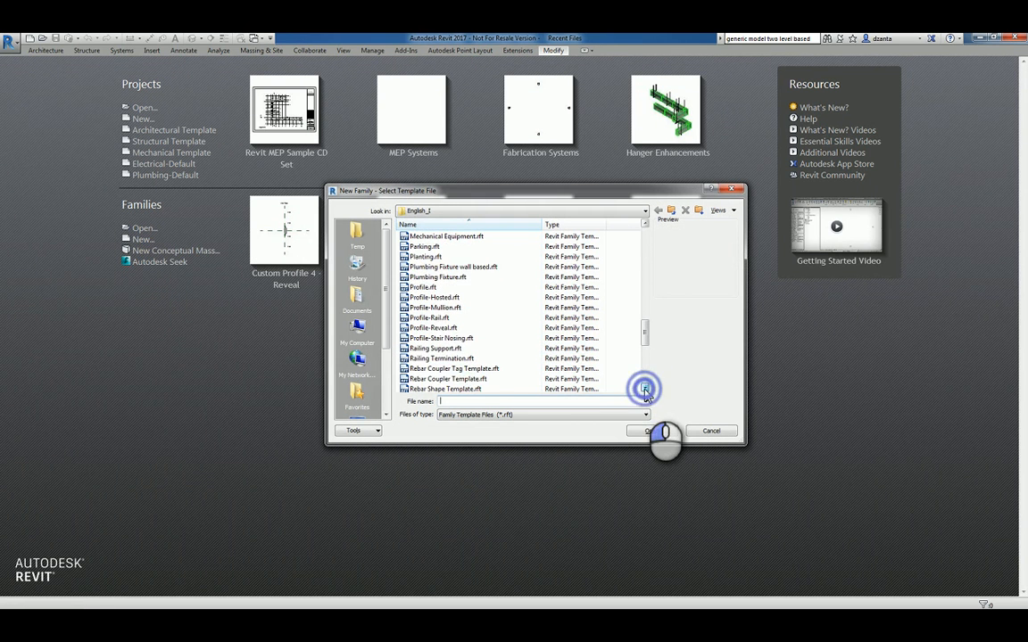
left_click(456, 339)
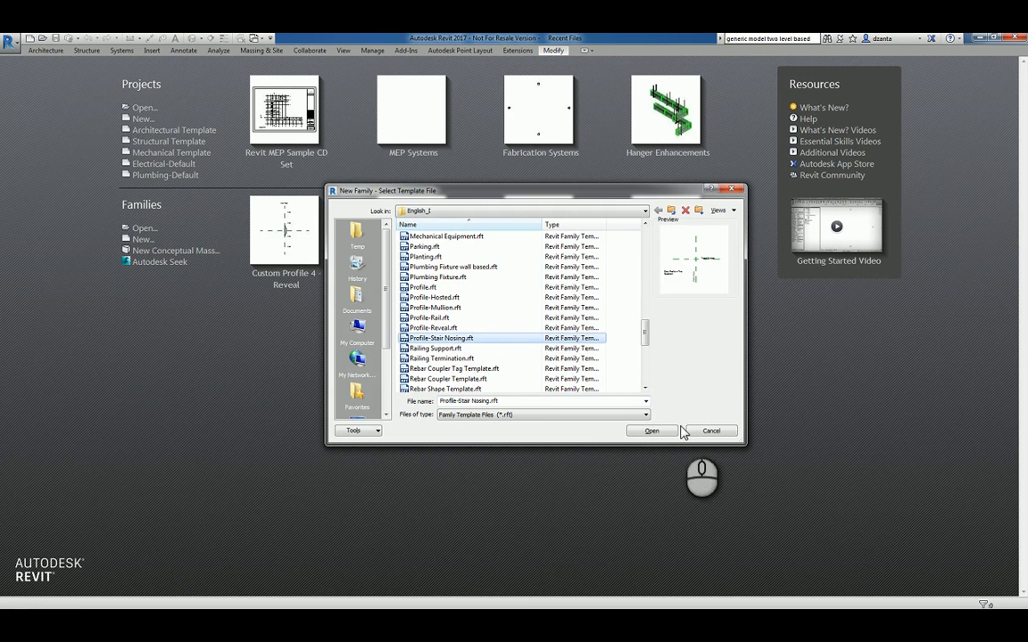
left_click(654, 431)
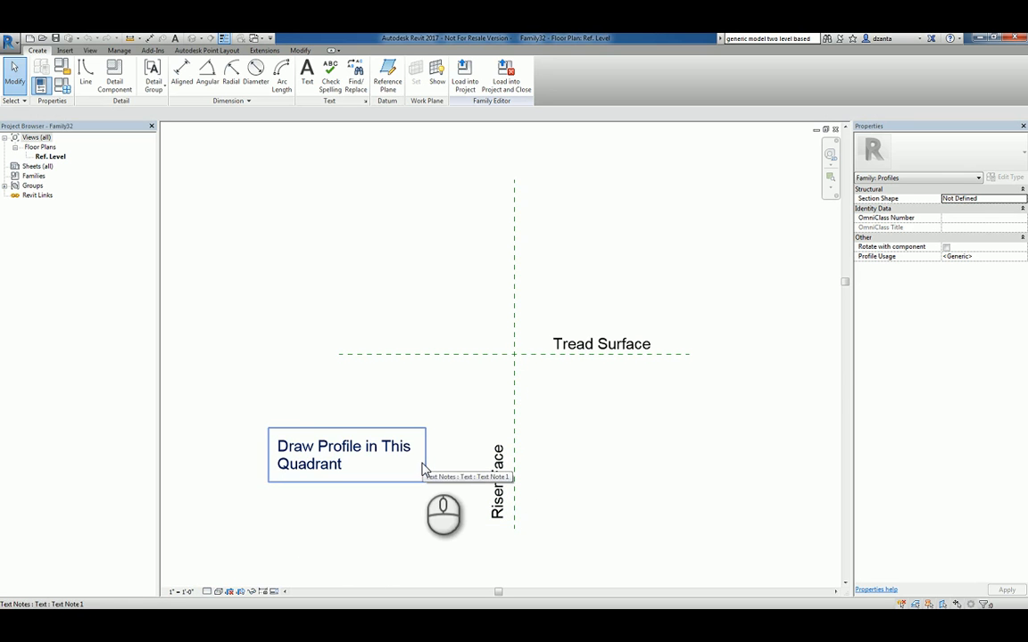
Draw connected profile lines about 6 1/2 in up the riser face, along the tread surface, and about 1/4 in up at the tread end.
scroll(510, 386, "up", 2)
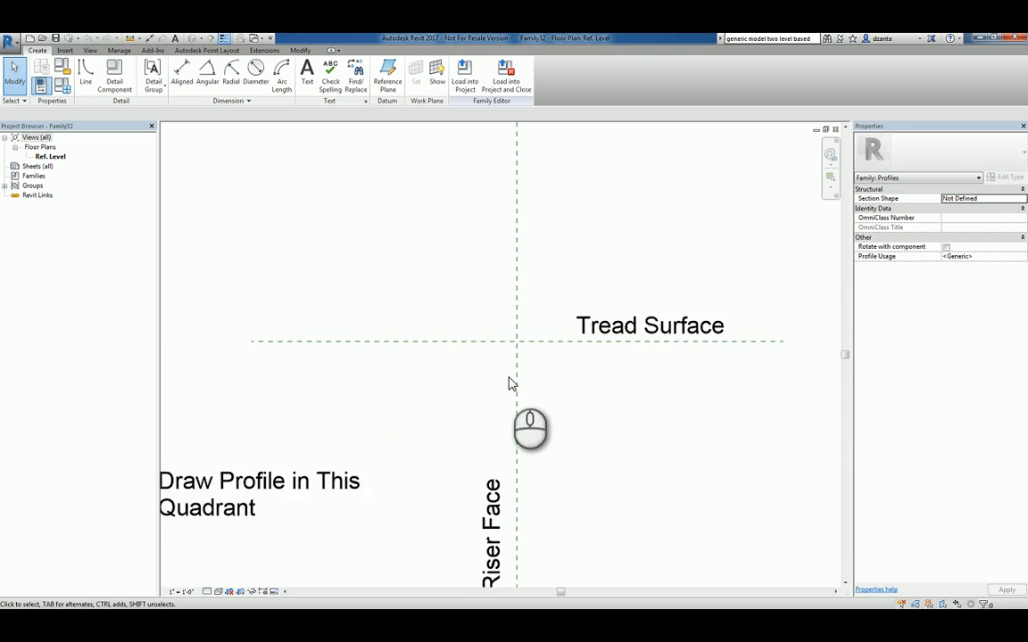
scroll(510, 384, "up", 2)
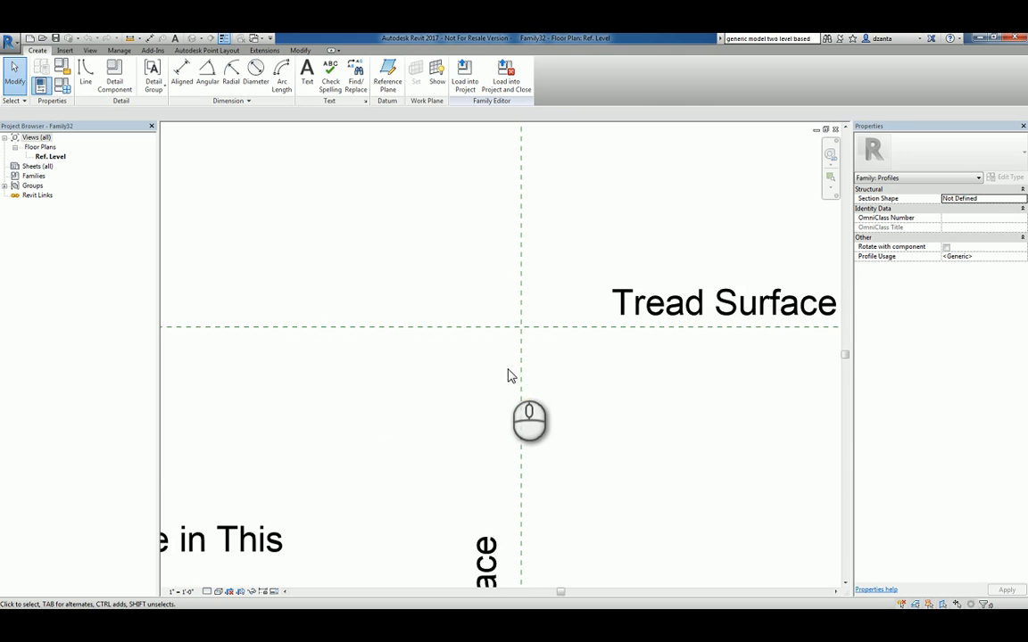
left_click(85, 72)
scroll(472, 405, "up", 1)
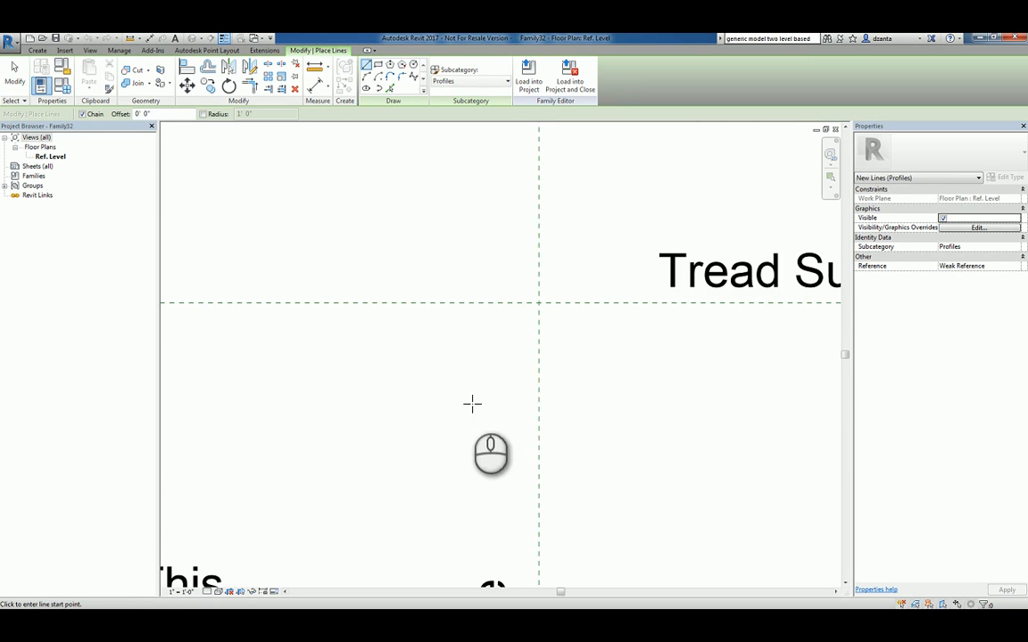
left_click(539, 494)
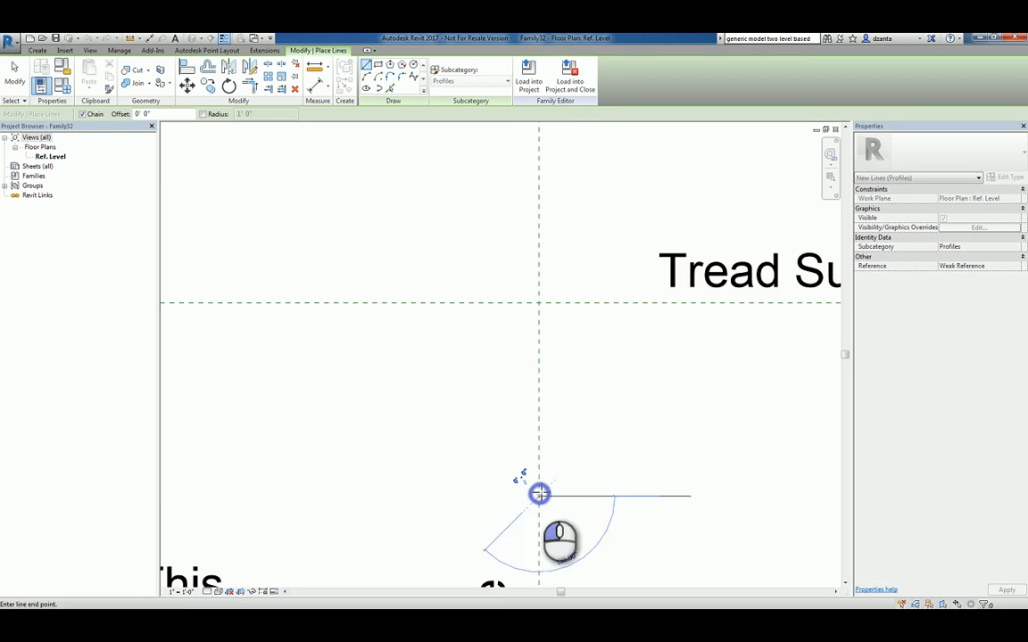
left_click(539, 303)
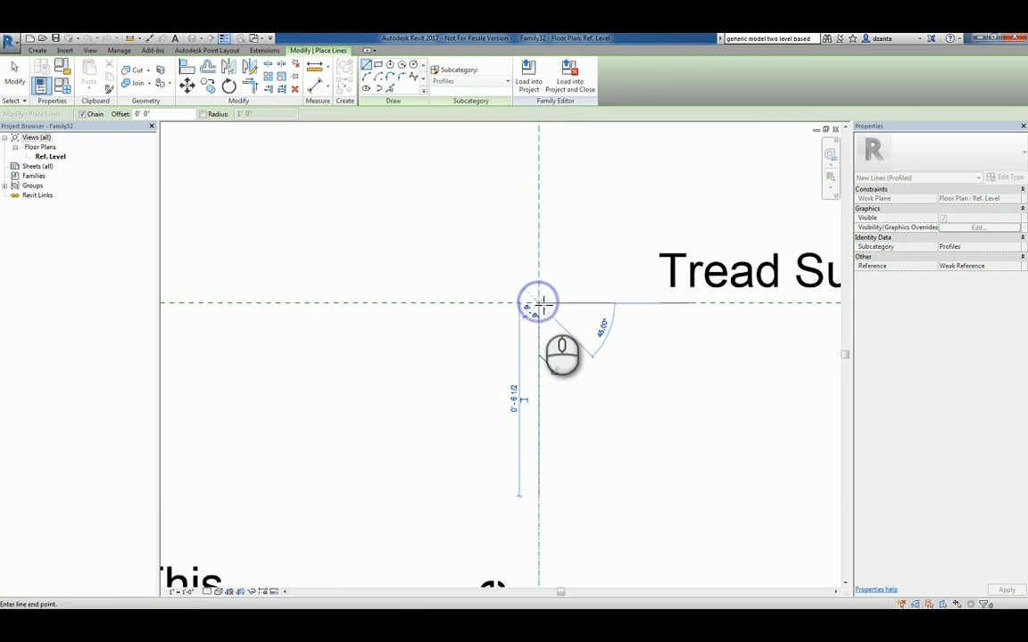
left_click(603, 304)
left_click(603, 295)
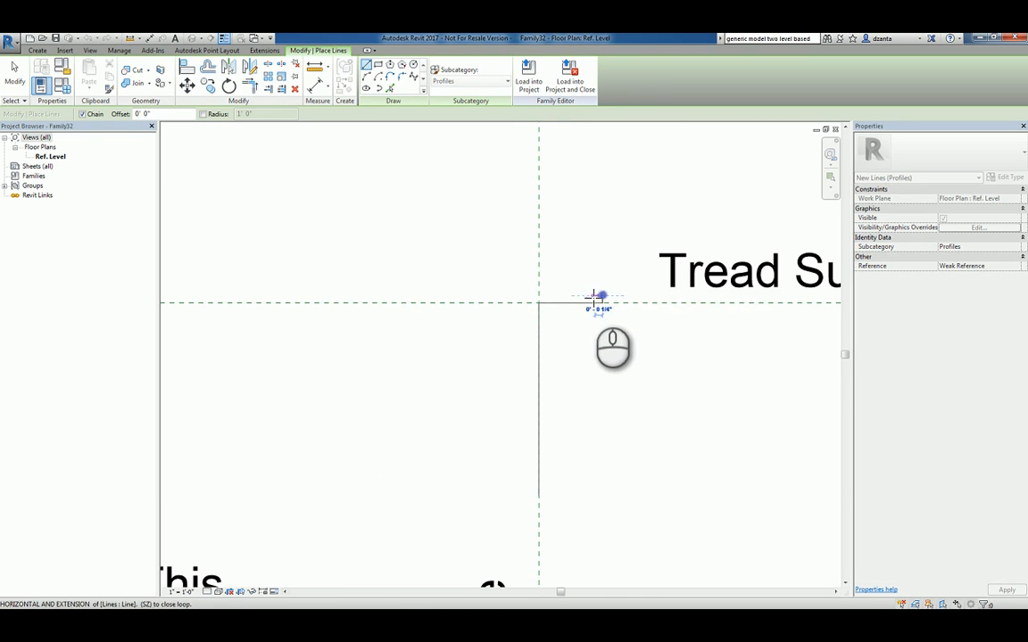
Draw the nosing's top edge back past the riser face, stepping it down and up to form two shallow rectangular grooves.
left_click(589, 295)
scroll(589, 296, "up", 5)
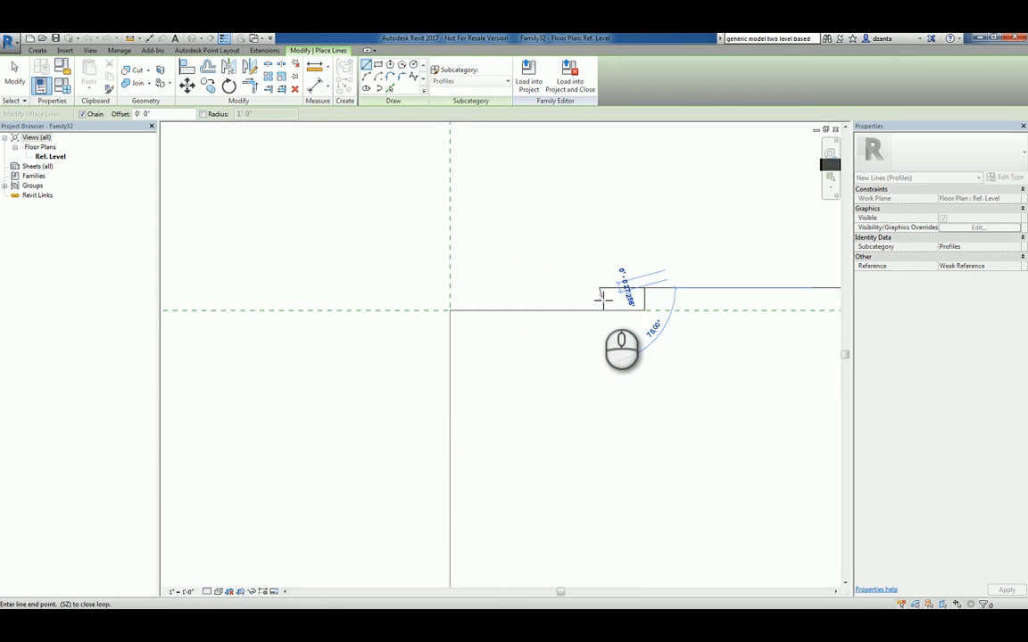
left_click(601, 295)
left_click(549, 296)
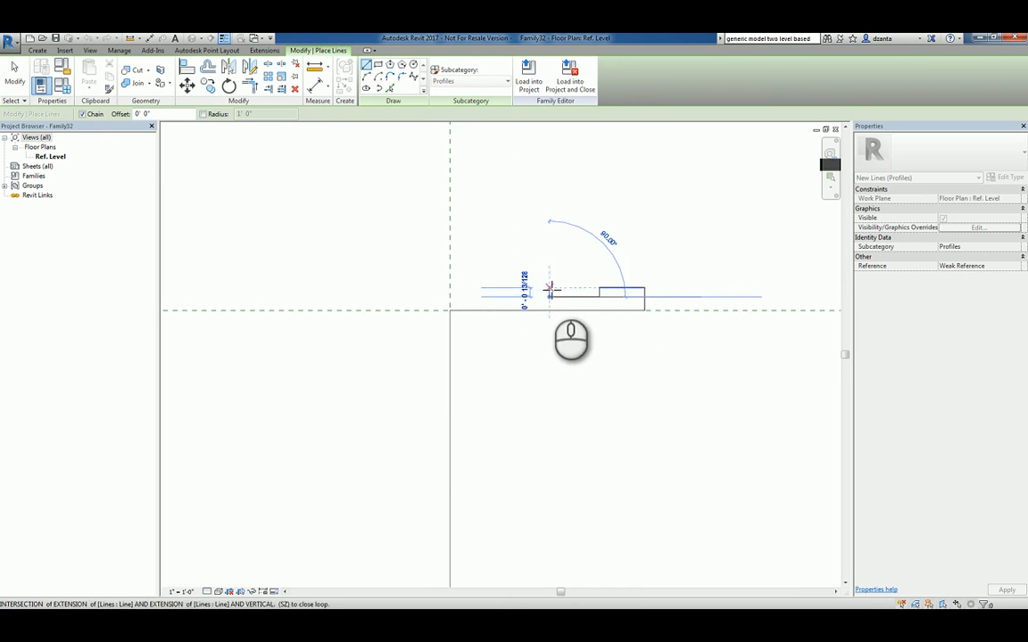
left_click(549, 288)
left_click(507, 287)
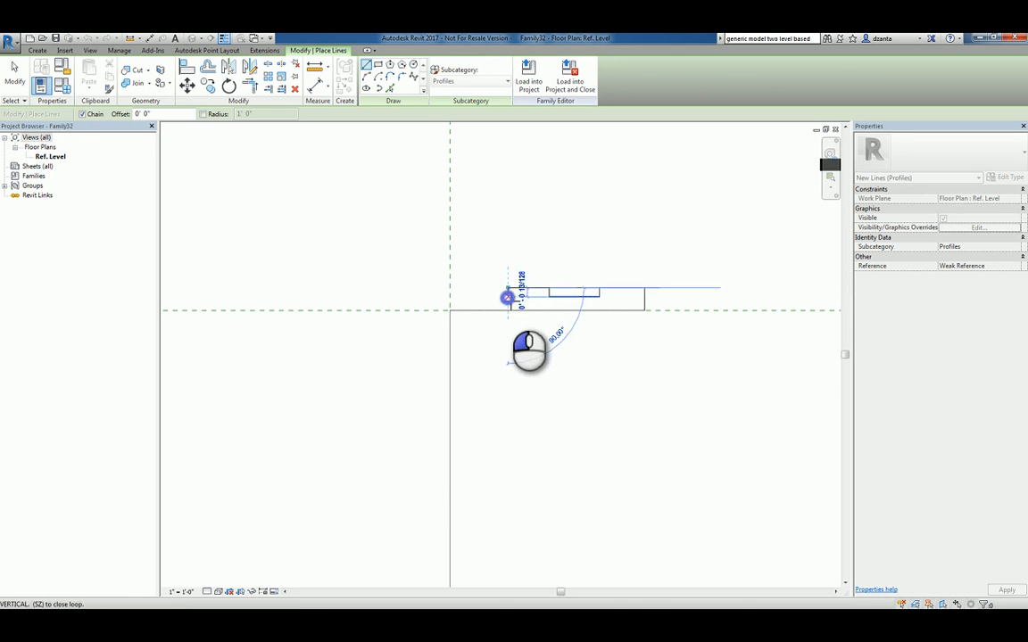
left_click(507, 297)
left_click(462, 296)
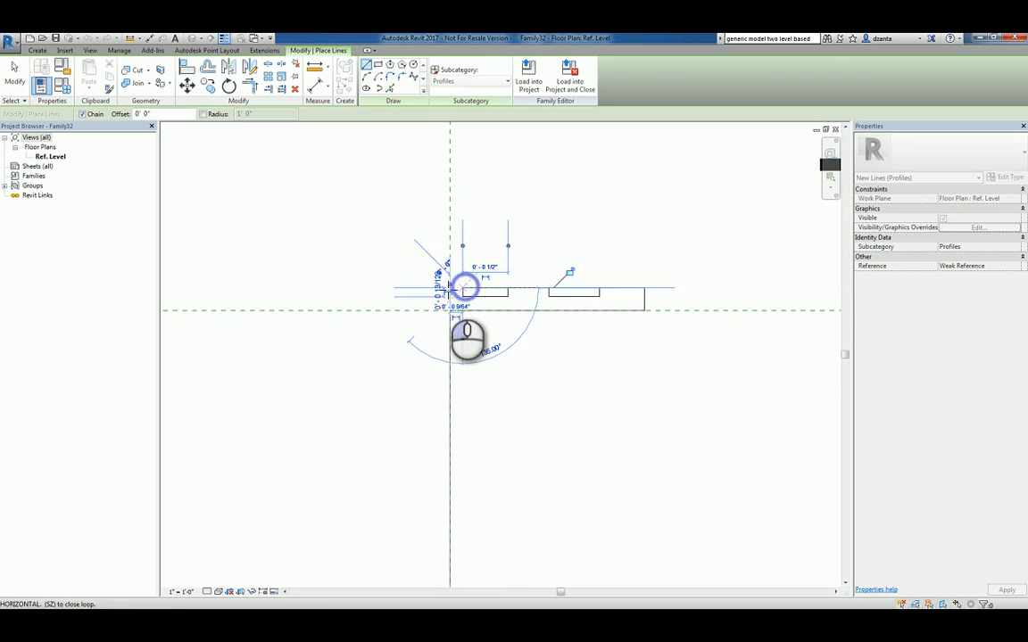
left_click(462, 288)
left_click(417, 287)
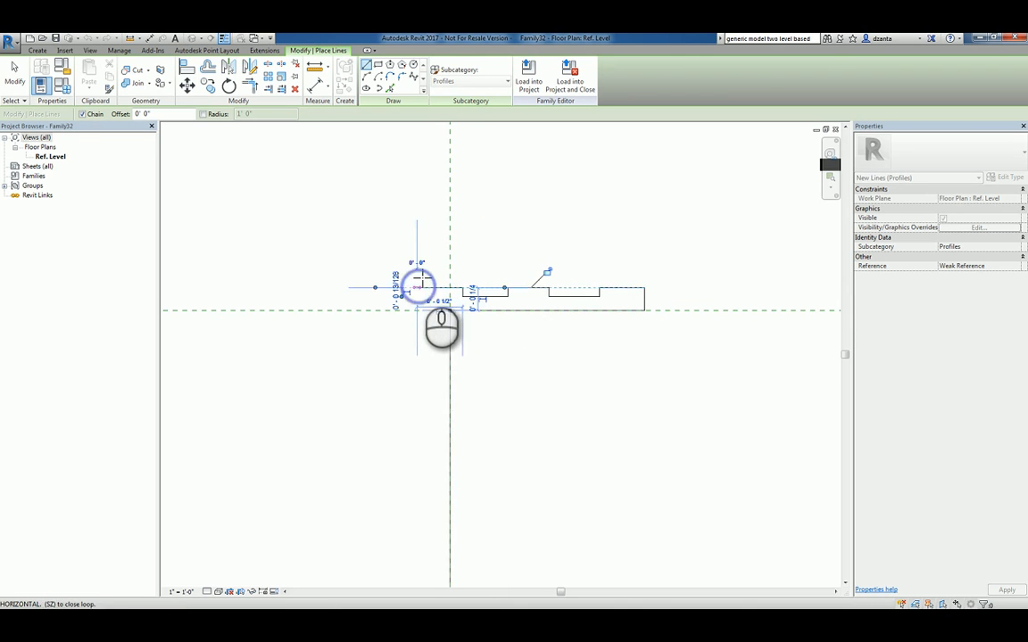
Draw an arc from the front end of the top edge down to form the rounded nose.
left_click(367, 76)
left_click(417, 288)
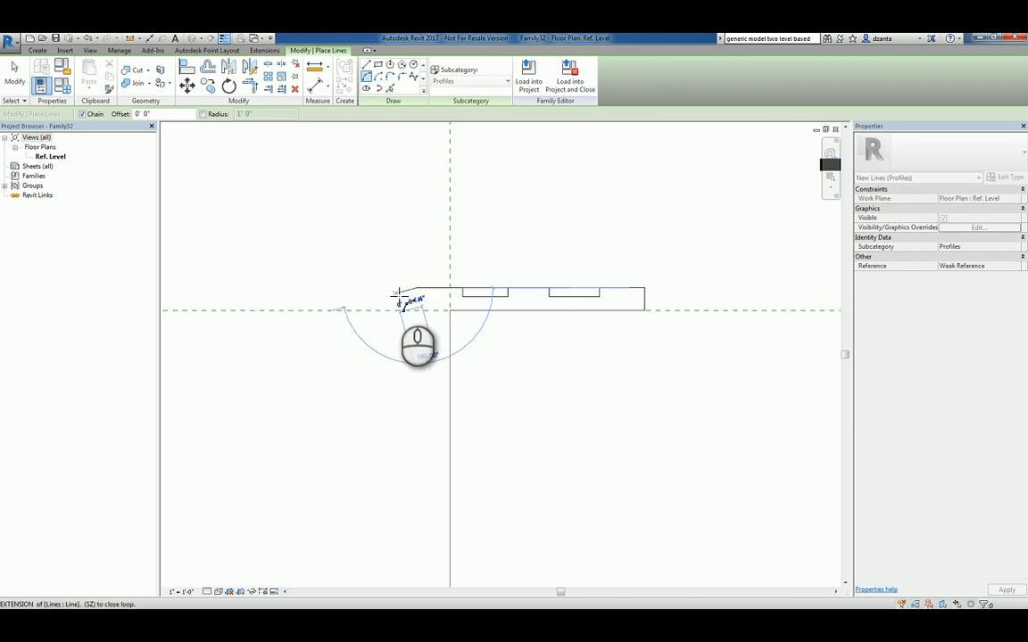
left_click(414, 357)
Draw slanted lines from the nose down the front of the riser, one about 2 in long, and close the profile at the riser line's lower end.
left_click(367, 66)
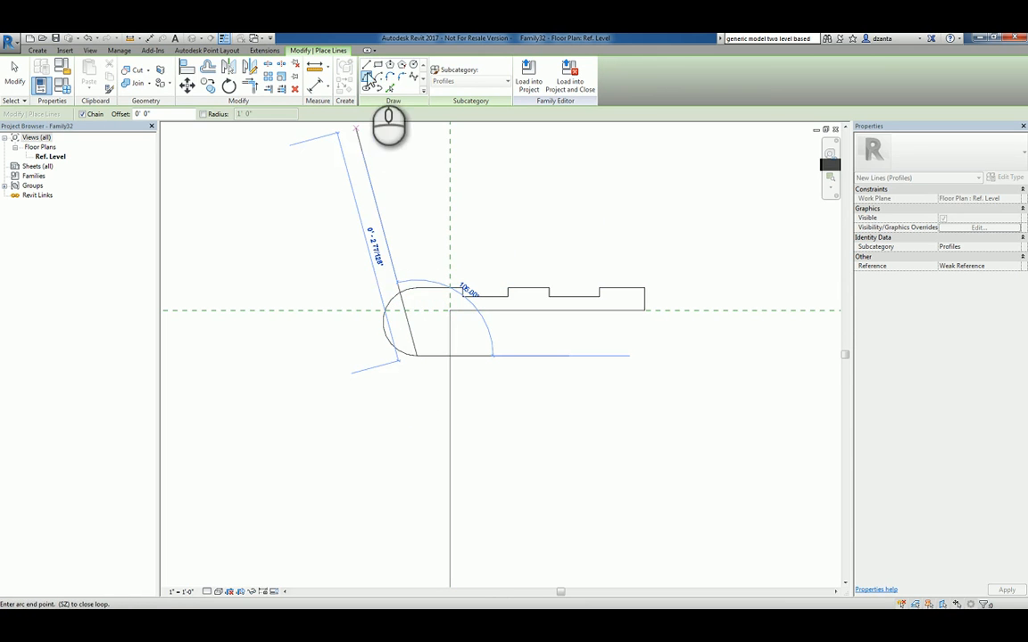
scroll(415, 313, "down", 2)
middle_click_drag(467, 409, 481, 310)
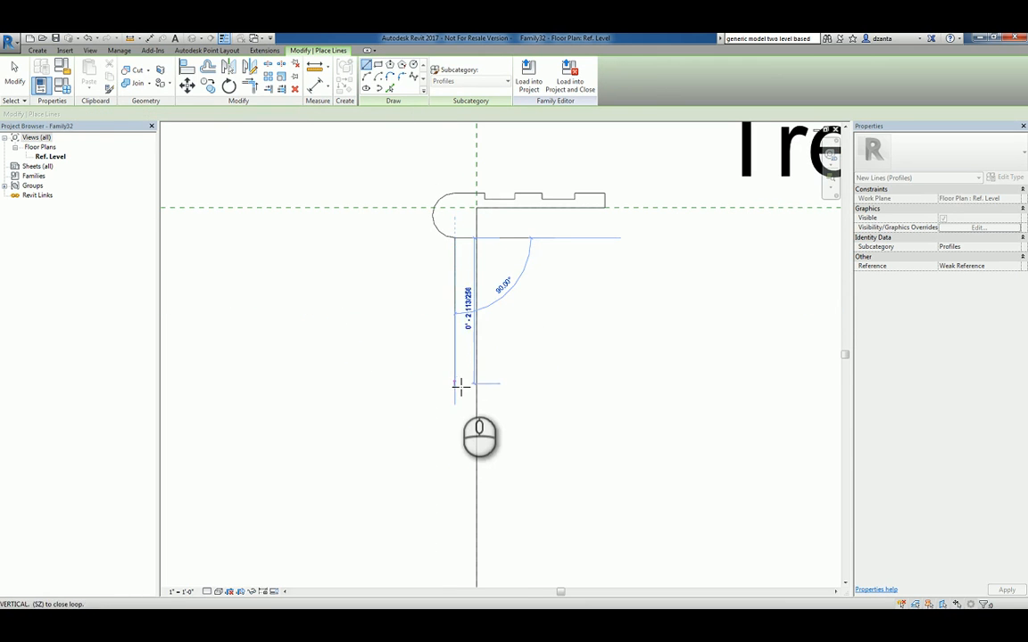
left_click(464, 417)
middle_click_drag(452, 507, 475, 390)
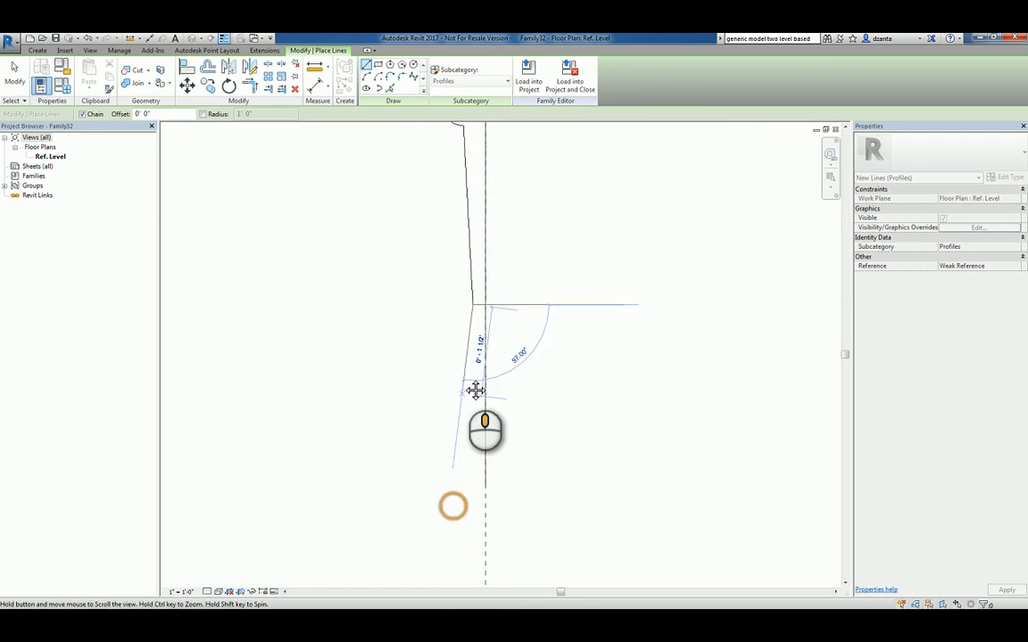
left_click(457, 406)
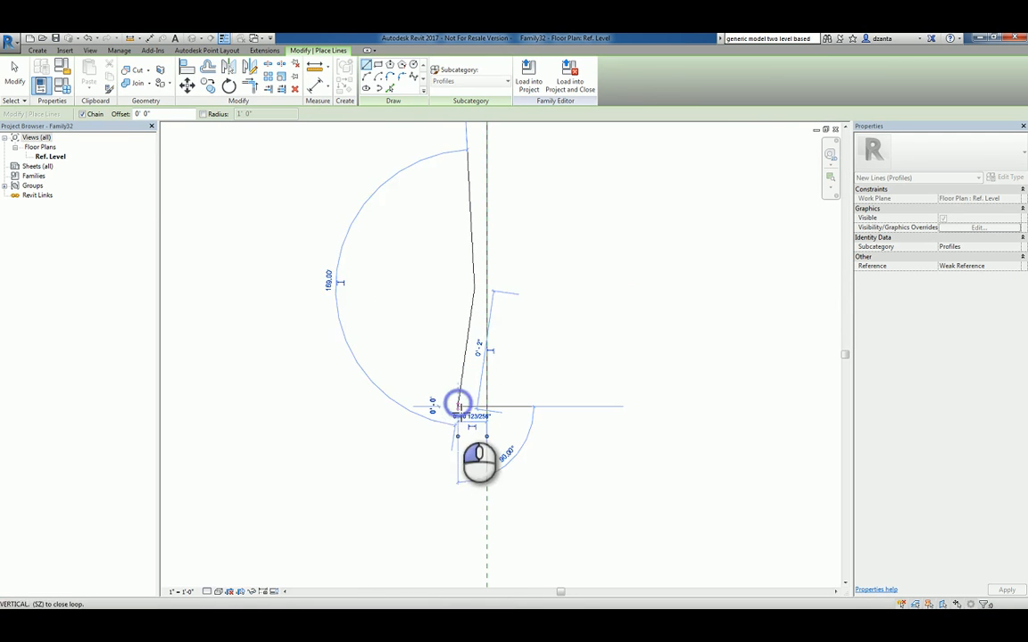
left_click(486, 468)
key("Escape")
left_click(15, 76)
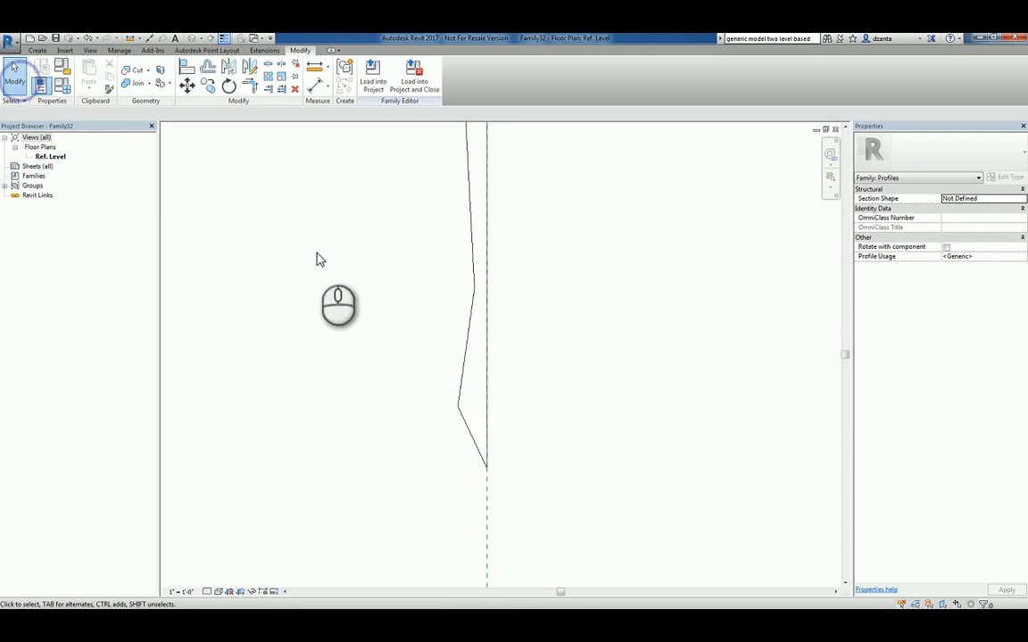
Save the family as "Custom Profile 5 - Nosing" in the Families - How To Guide folder.
scroll(455, 348, "down", 3)
middle_click_drag(574, 329, 574, 392)
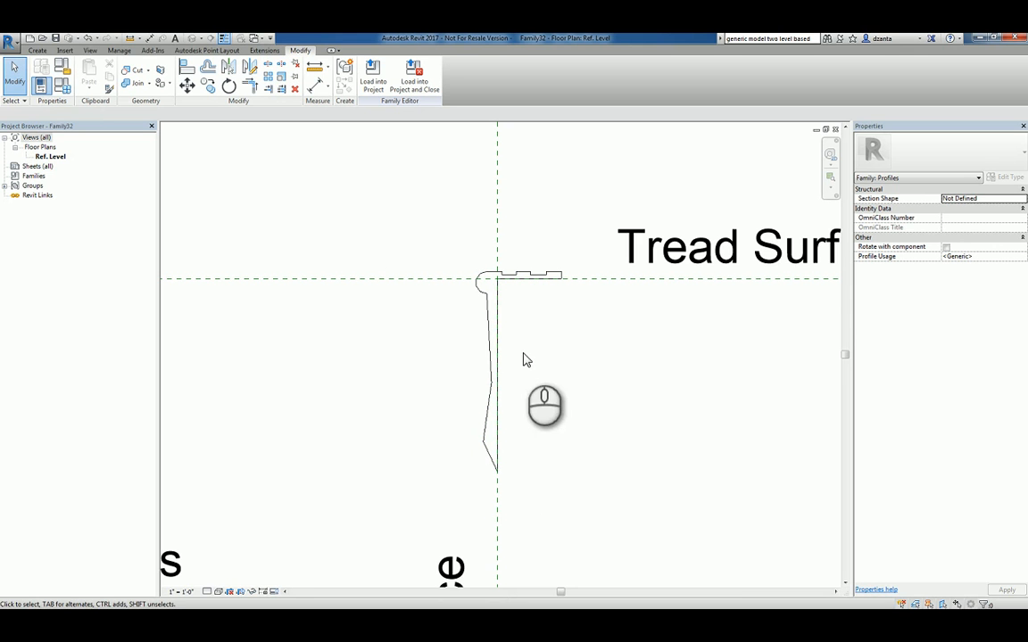
scroll(527, 395, "down", 3)
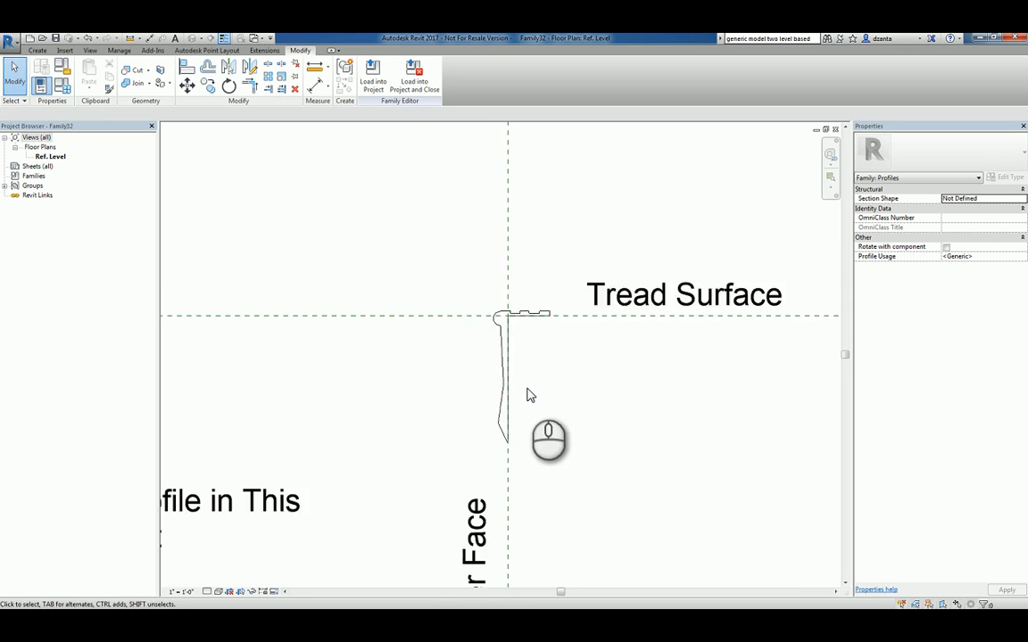
middle_click_drag(571, 394, 631, 369)
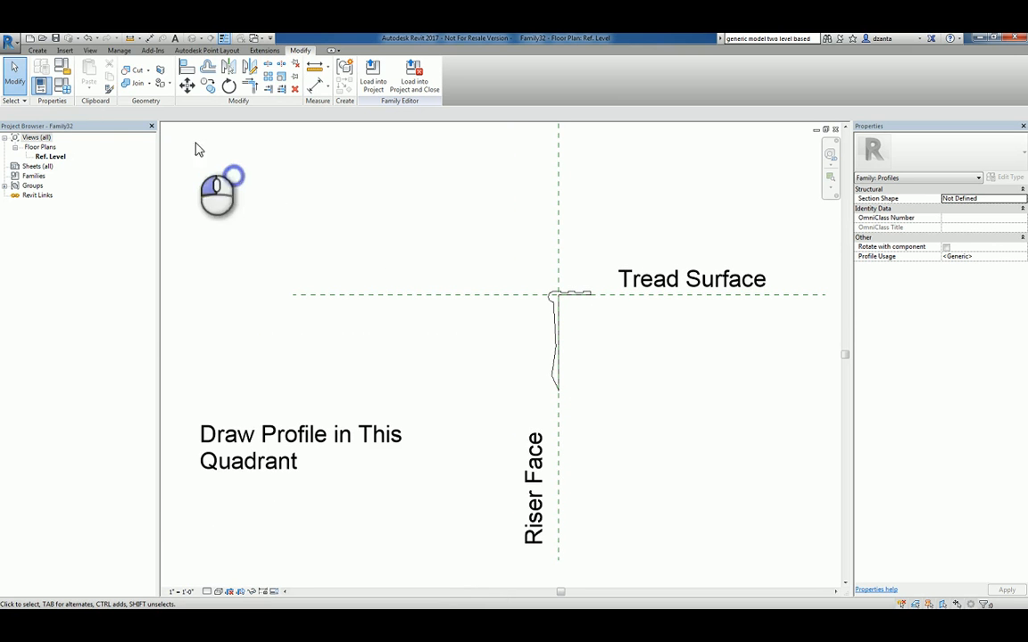
left_click(9, 42)
mouse_move(47, 157)
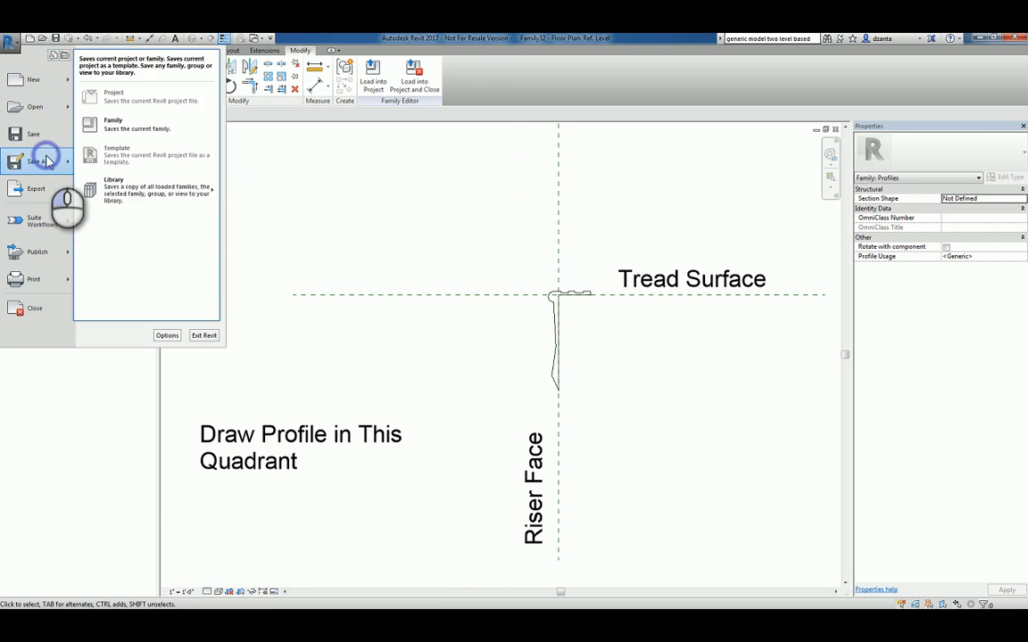
left_click(121, 132)
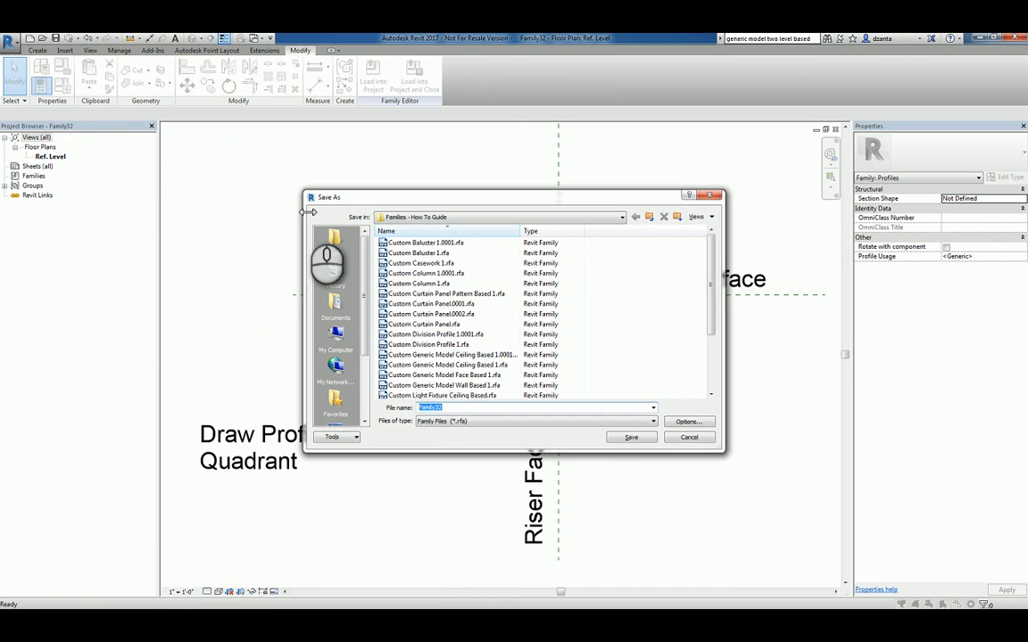
type("Custom P")
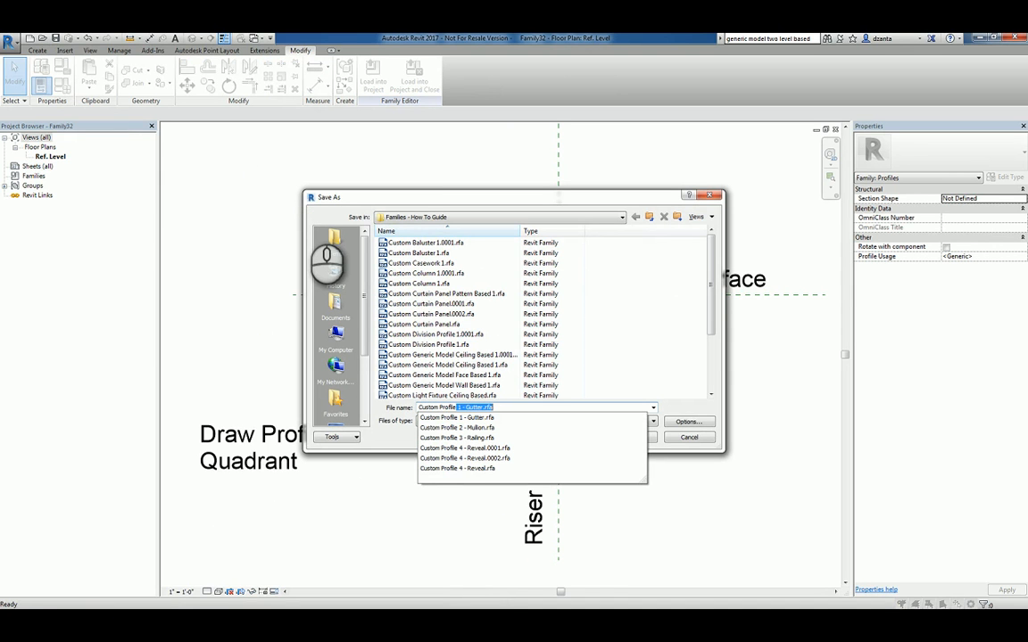
type("rofile 5 - Nosing")
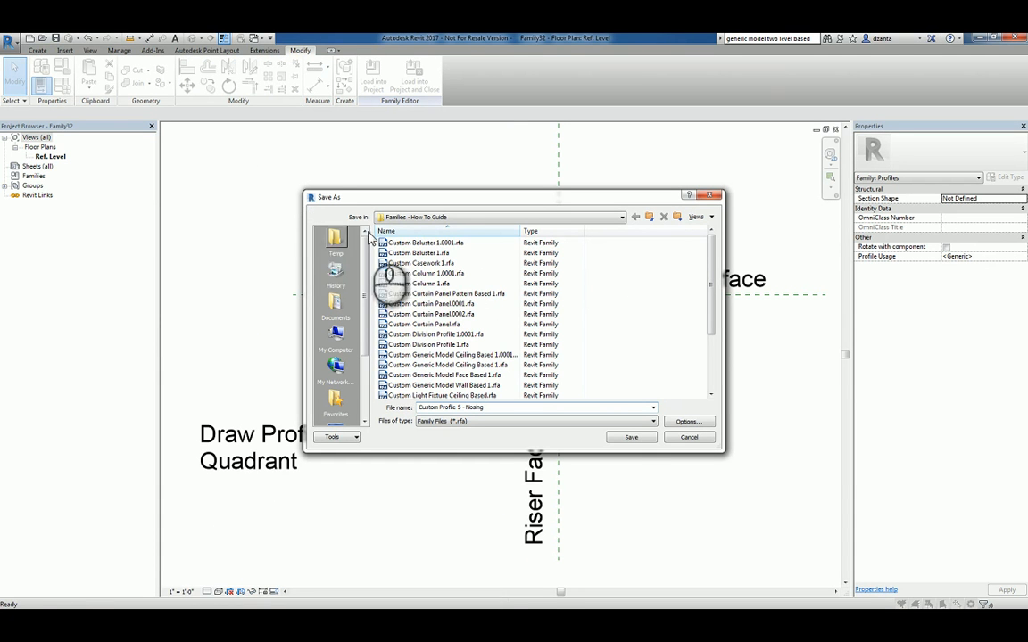
left_click(622, 437)
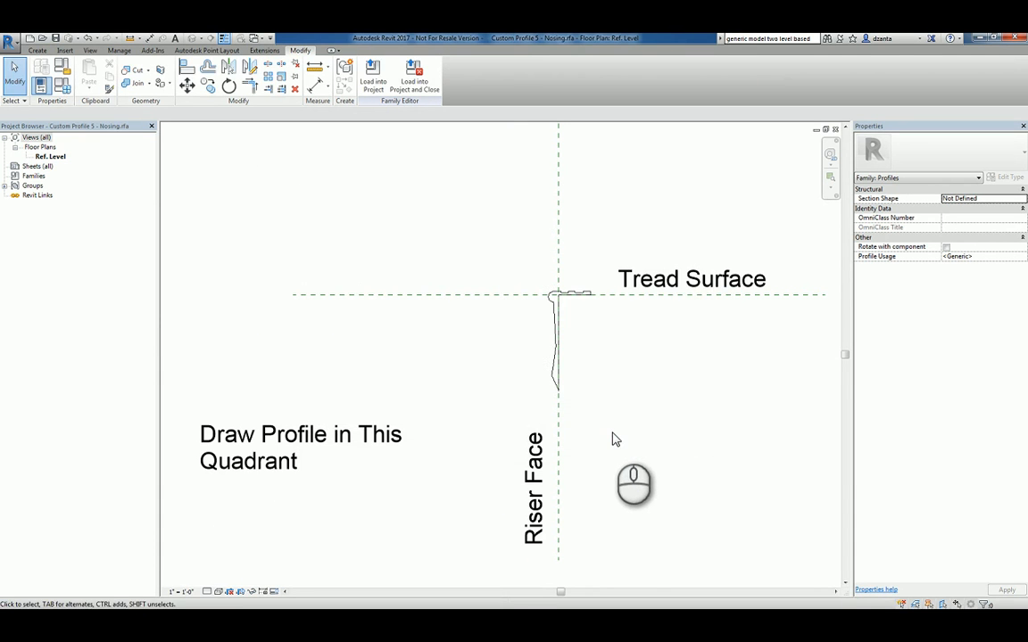
left_click(409, 235)
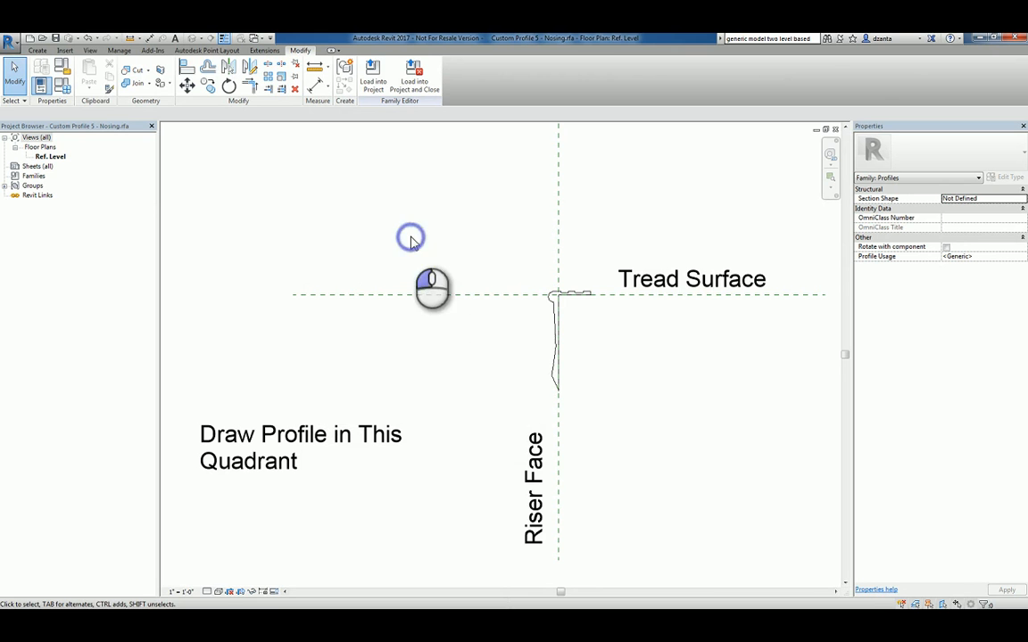
Create a new project from the Architectural Template.
left_click(29, 40)
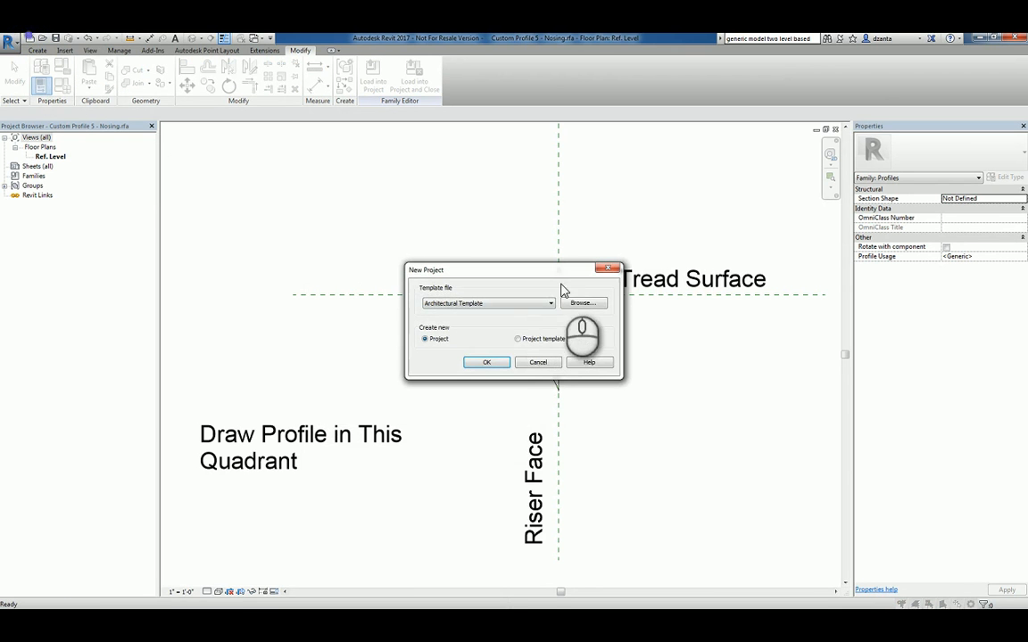
left_click(487, 364)
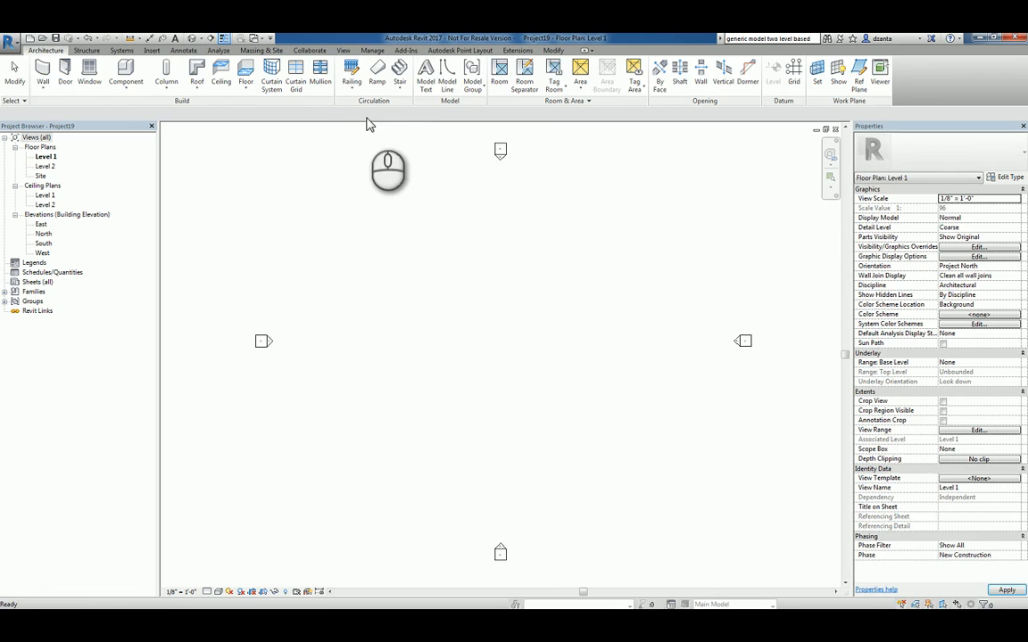
Create a straight 3' 0" wide stair run with 18 risers from Level 1 to Level 2 and finish the stair.
left_click(401, 79)
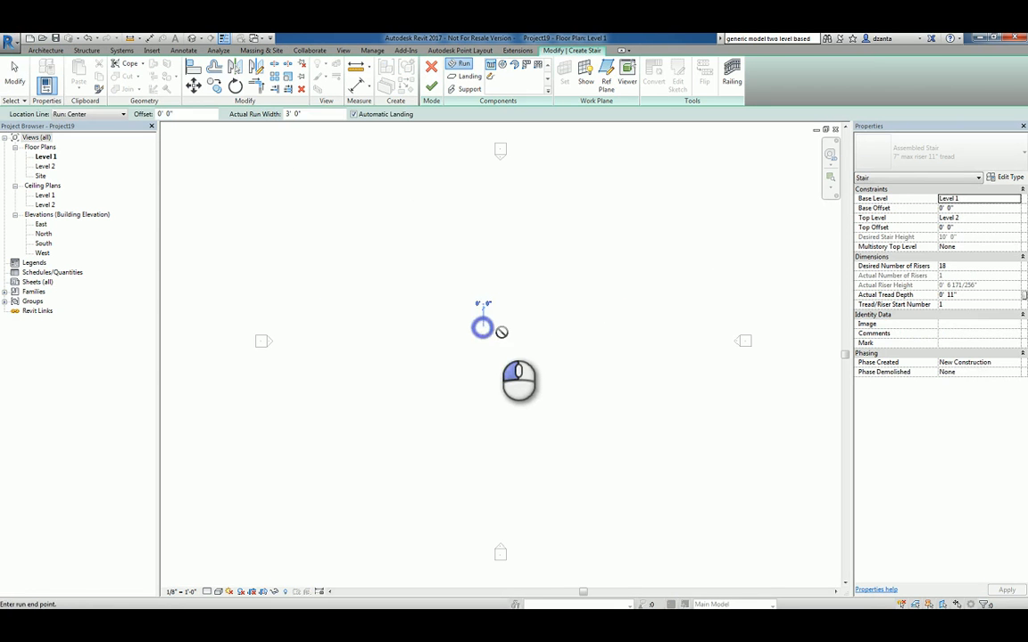
left_click(483, 327)
left_click(533, 327)
left_click(431, 86)
left_click(467, 245)
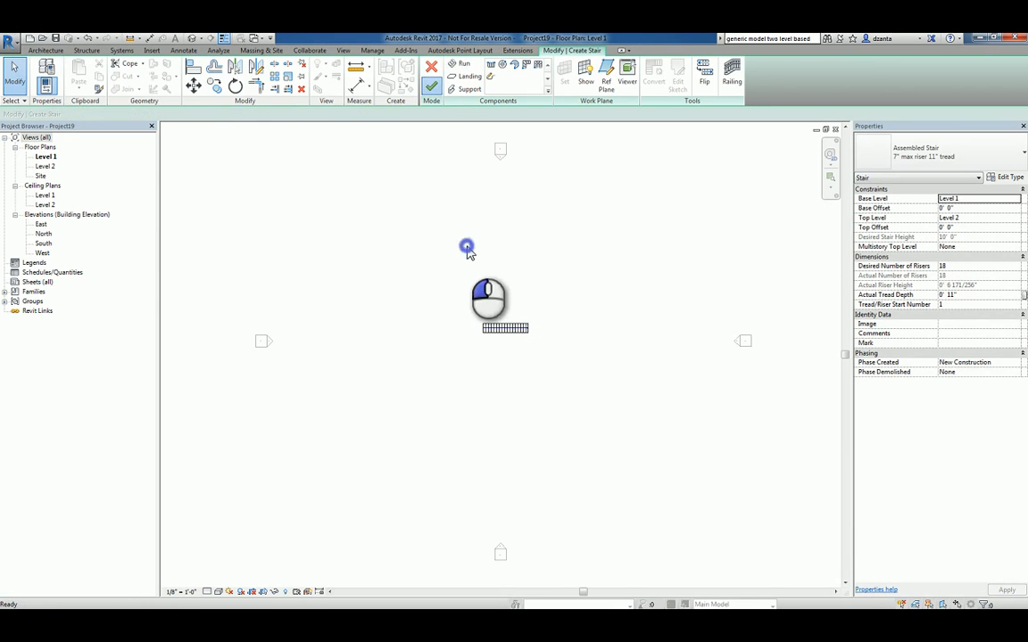
Open the default 3D view and set the stair type's Right Support to None.
left_click(192, 38)
middle_click_drag(598, 441, 406, 477, "shift")
left_click(473, 384)
key("Escape")
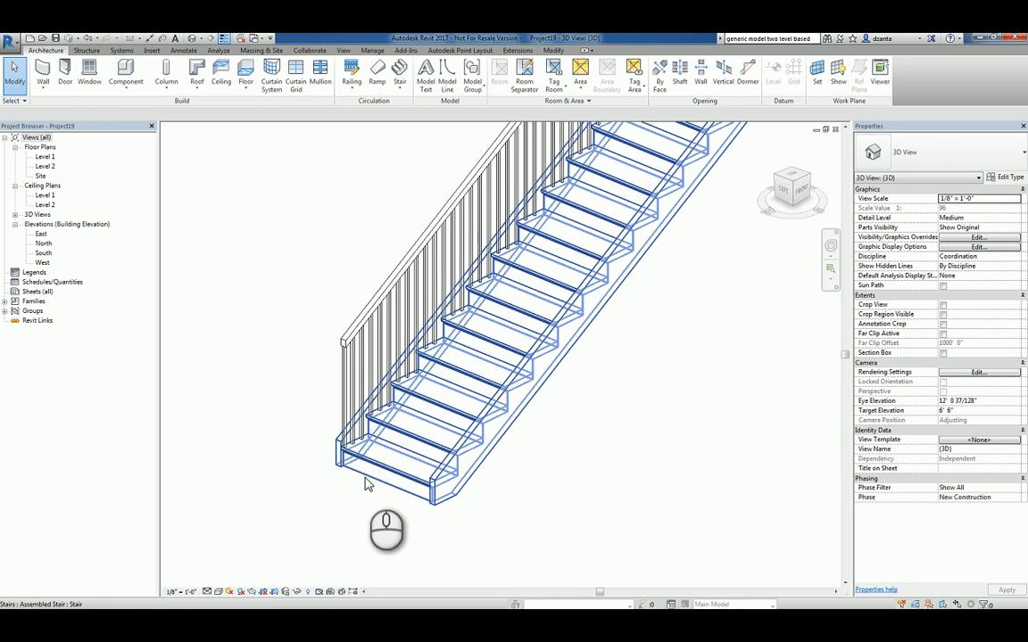
left_click(365, 483)
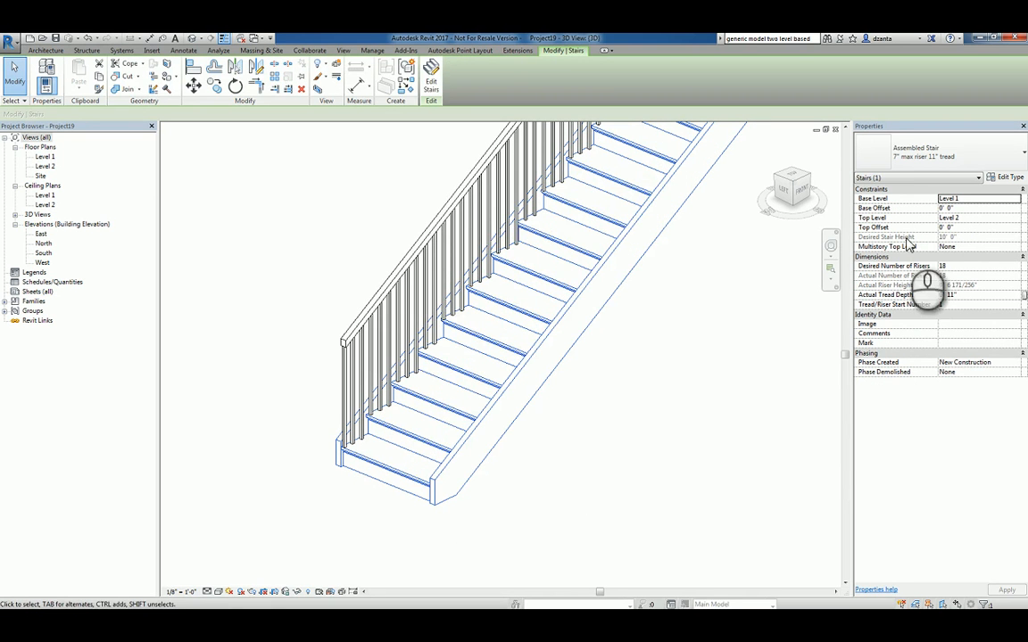
left_click(1007, 178)
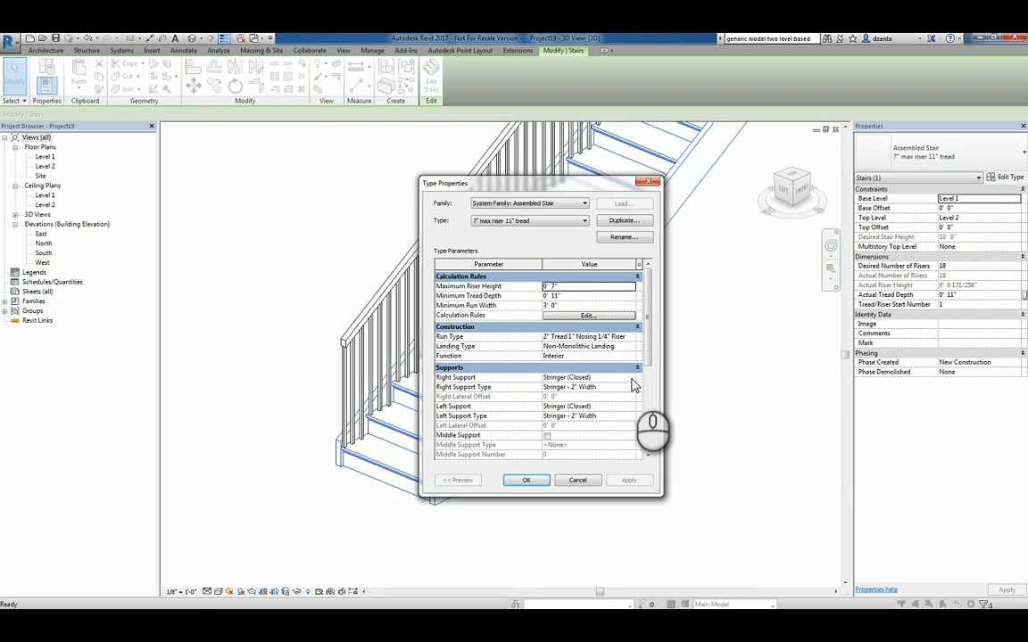
left_click(631, 376)
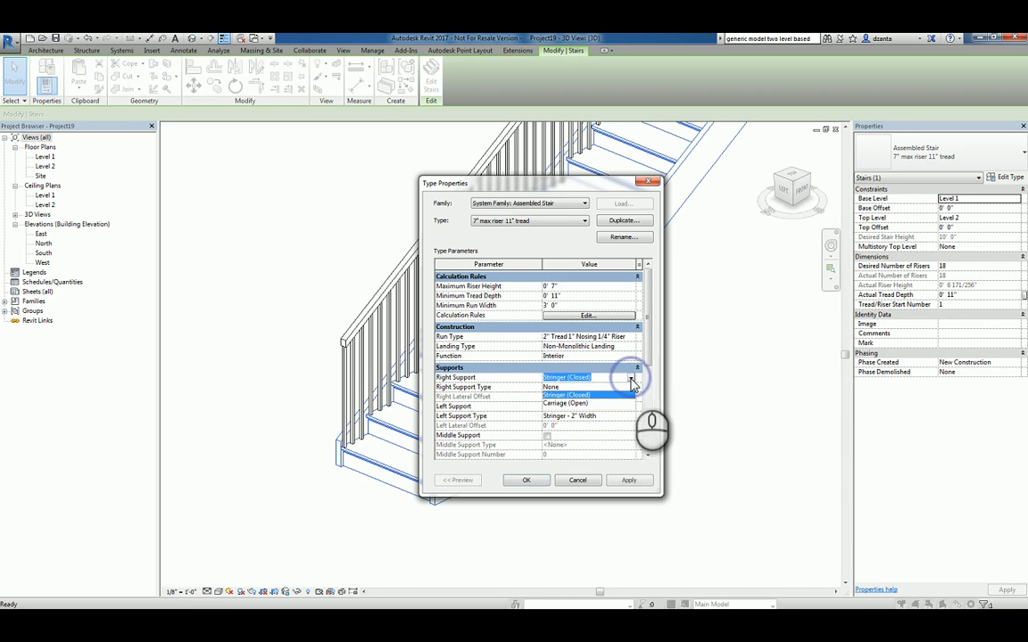
left_click(615, 387)
left_click(530, 480)
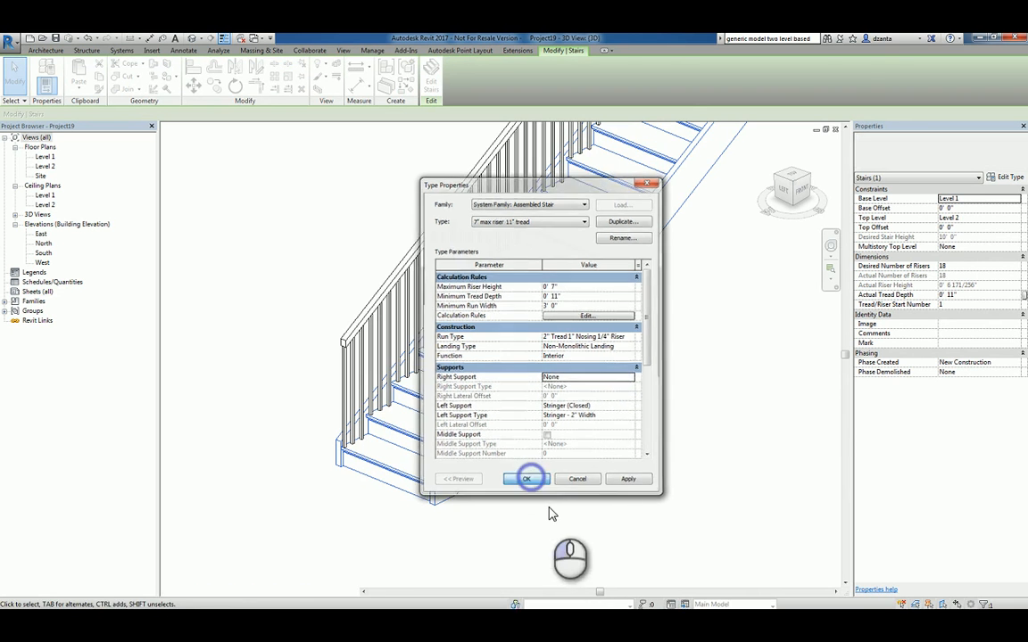
left_click(551, 524)
Display the 3D view of the stair in the Shaded visual style.
scroll(375, 487, "up", 3)
scroll(381, 487, "up", 2)
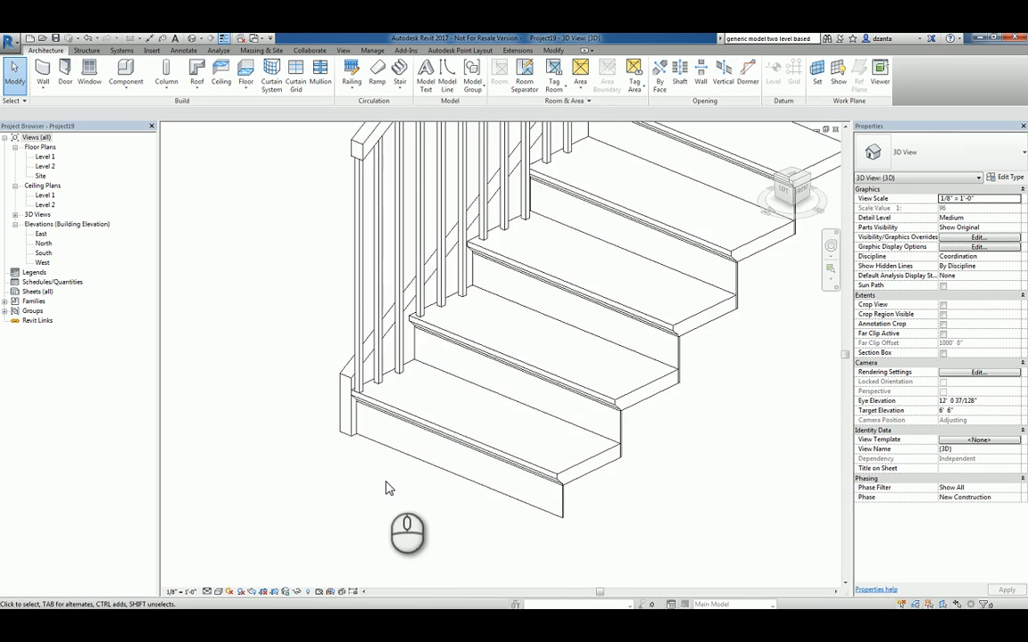
key("d")
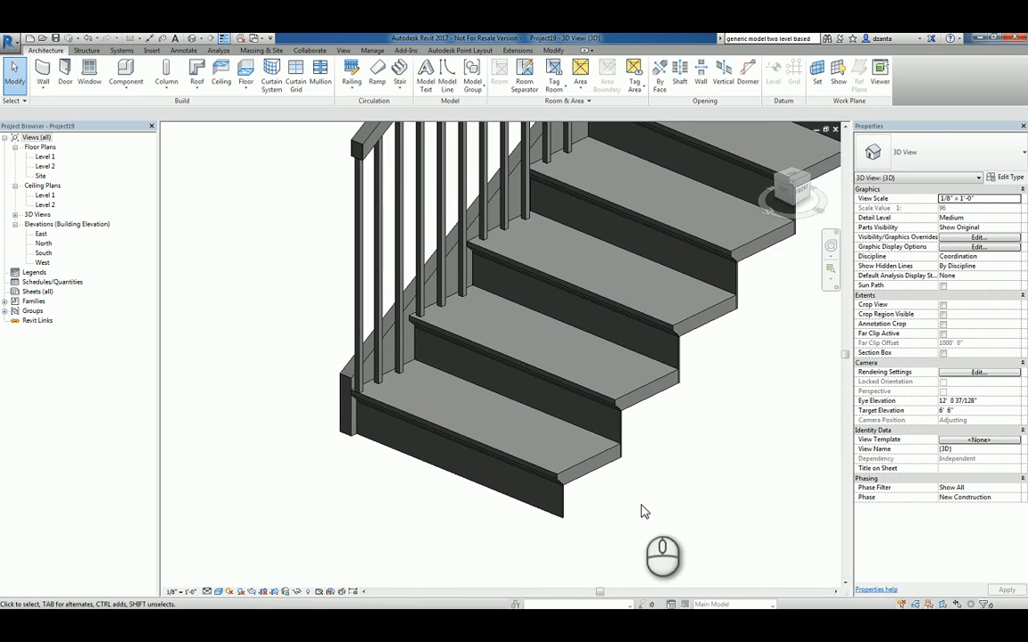
middle_click_drag(644, 495, 670, 516)
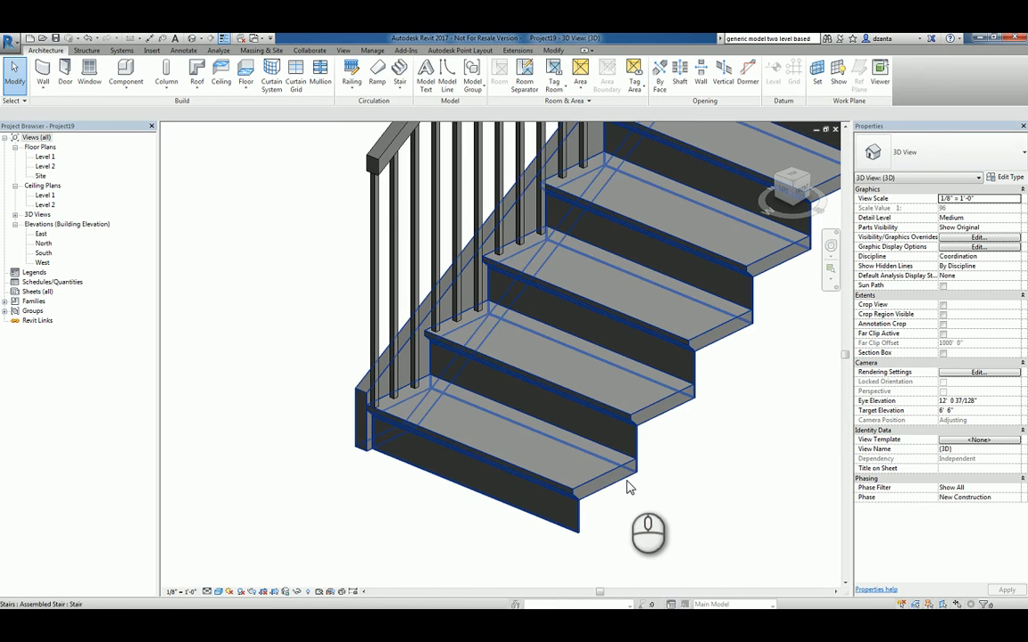
Review the assembled stair's type properties and close them without changes.
left_click(628, 486)
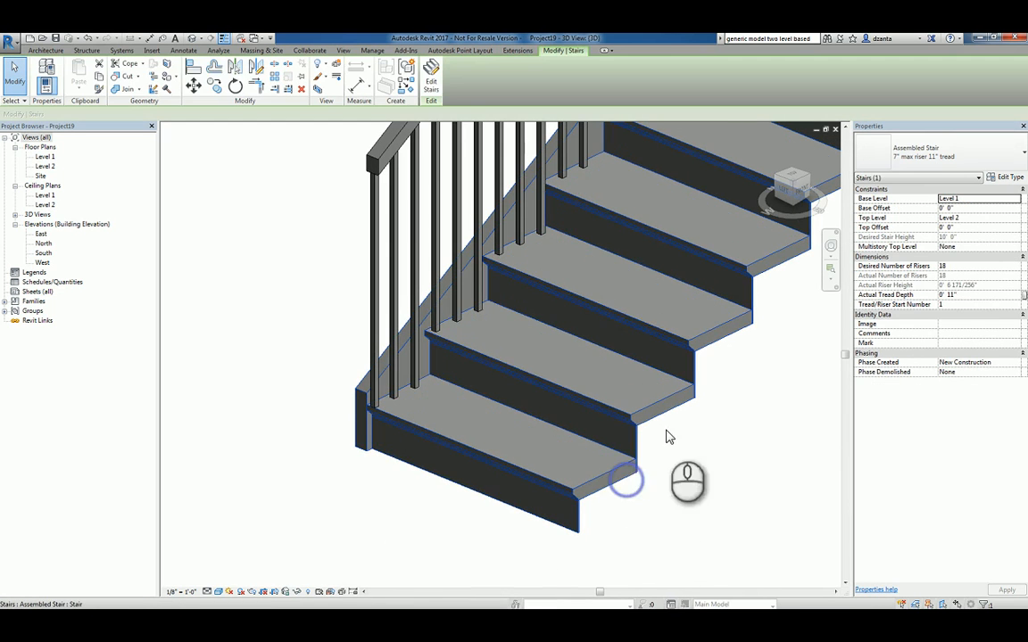
left_click(1008, 178)
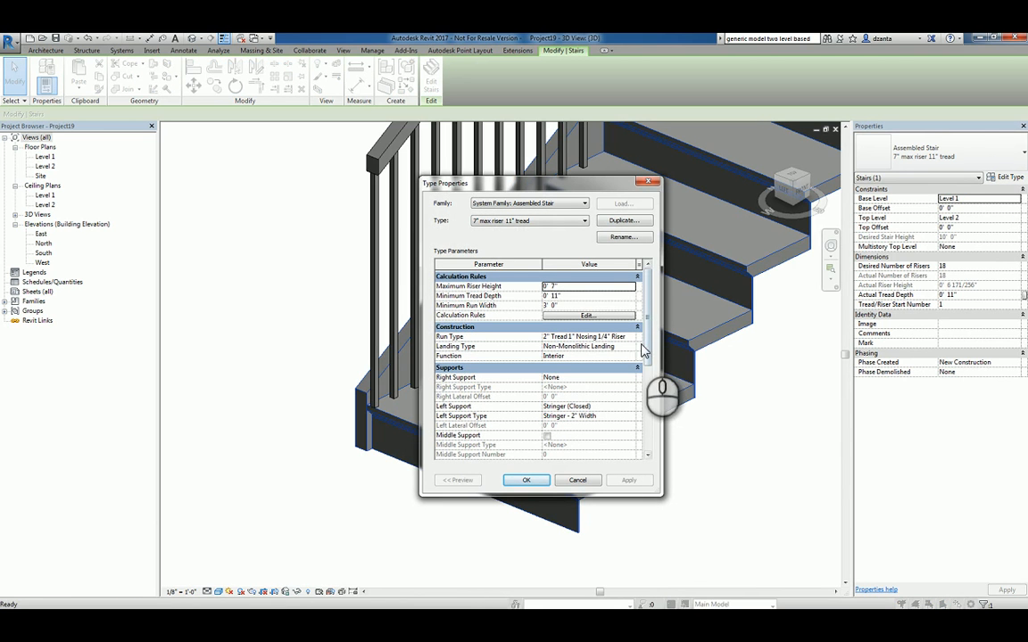
mouse_move(650, 348)
left_mouse_down()
mouse_move(652, 444)
mouse_move(653, 364)
left_mouse_up()
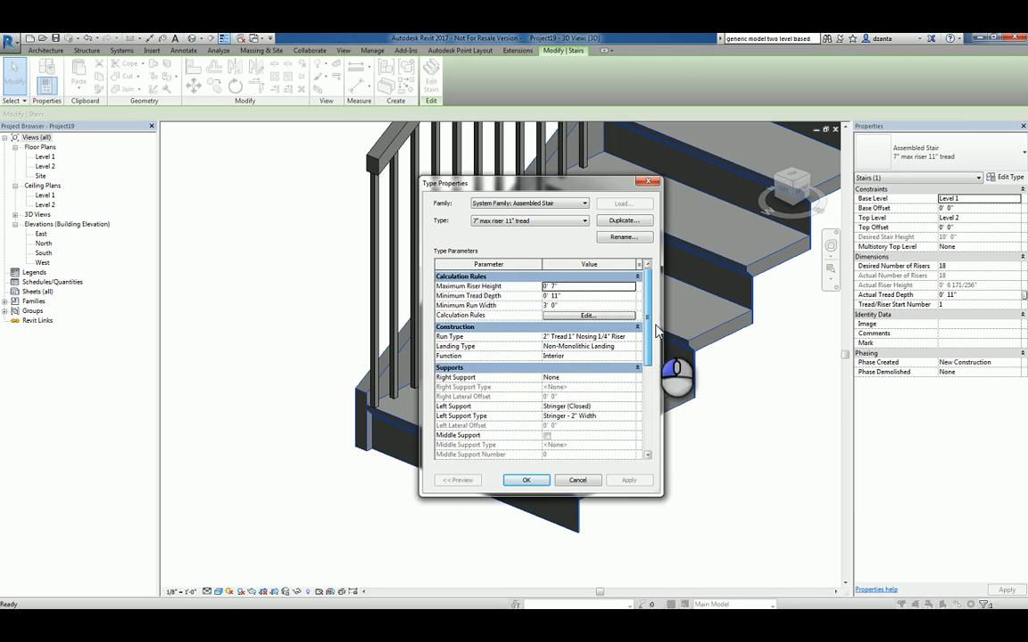
left_click(580, 480)
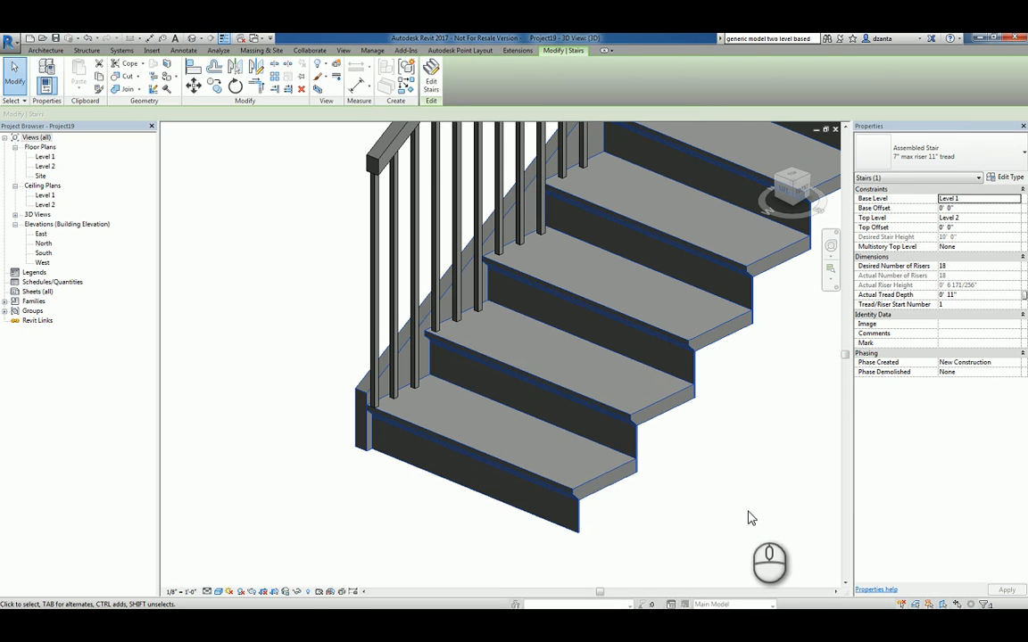
left_click(749, 517)
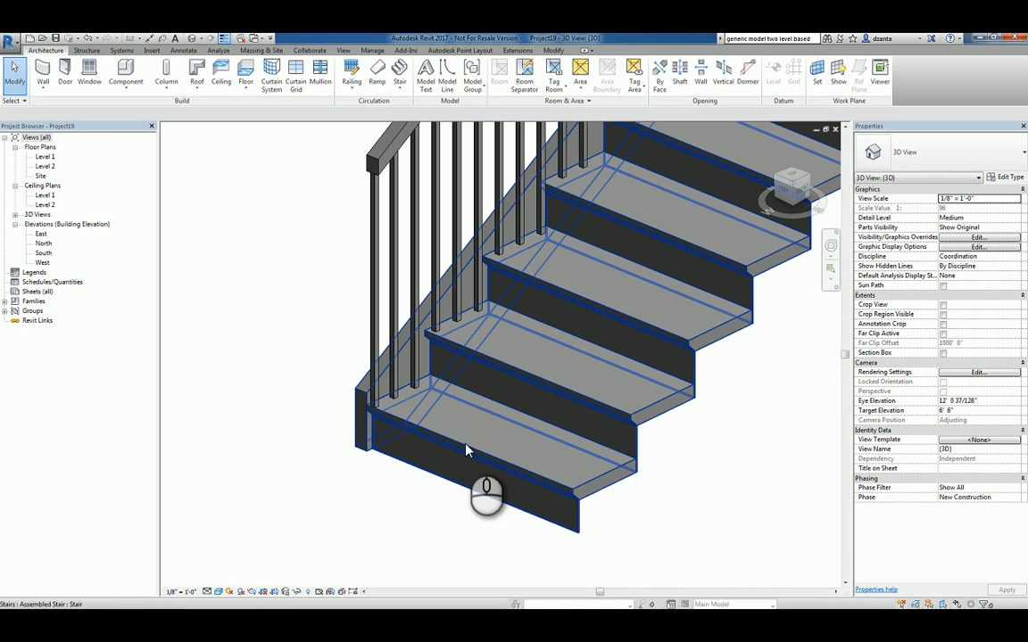
Select only the stair's run and set its type's Nosing Profile to C-Channel-Profile : C9X15.
key("Tab")
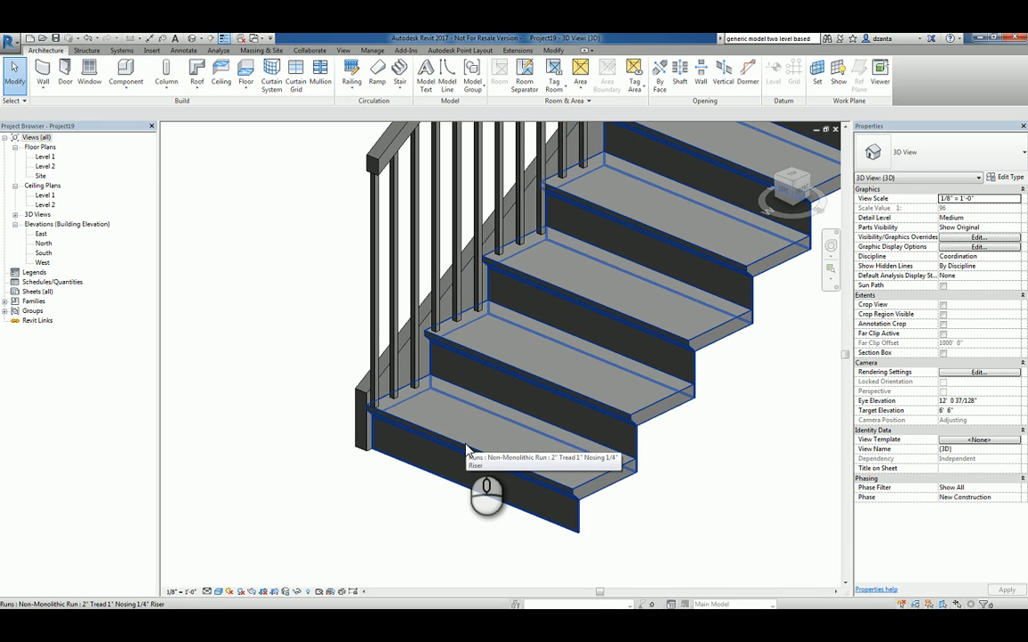
left_click(466, 449)
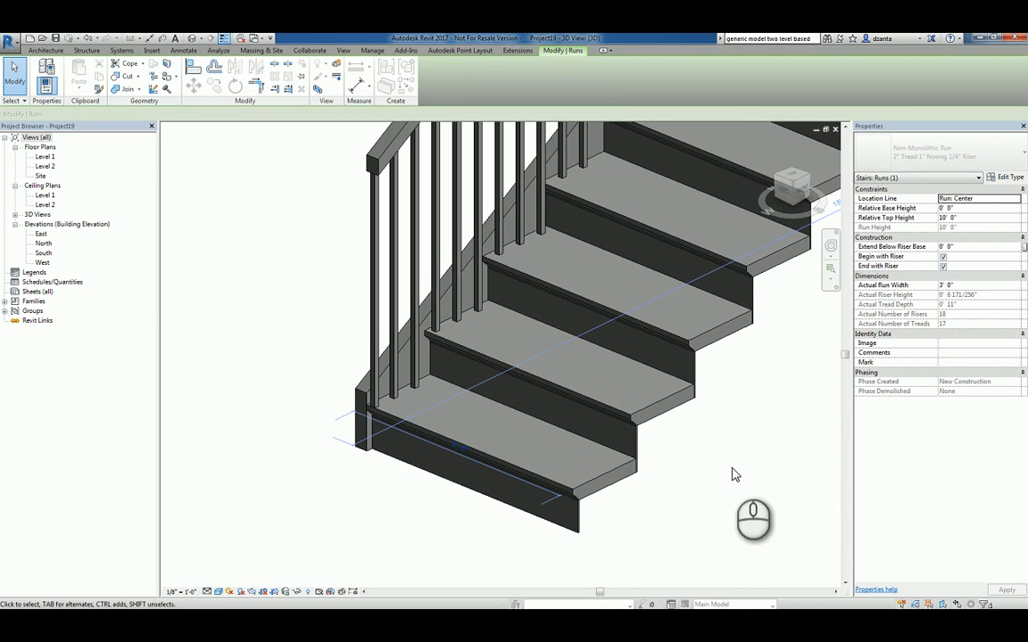
left_click(1022, 177)
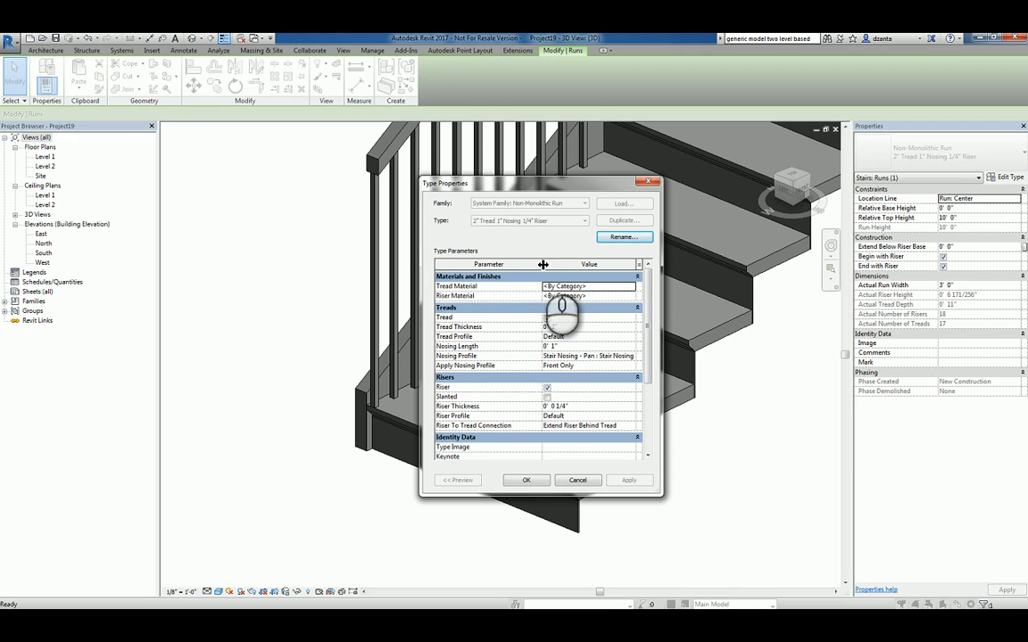
left_click_drag(543, 264, 527, 264)
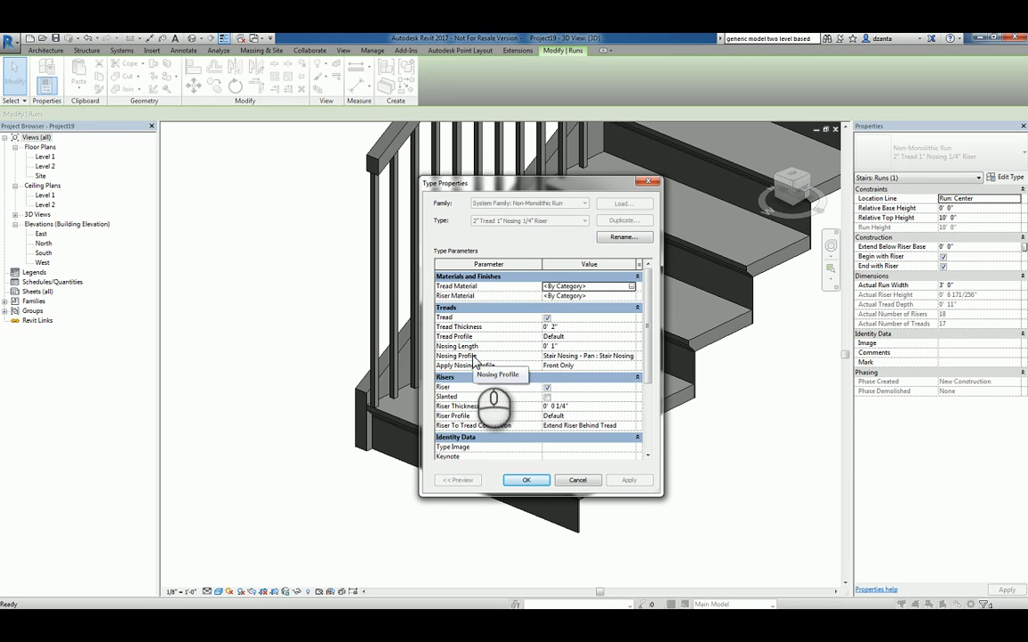
left_click(632, 357)
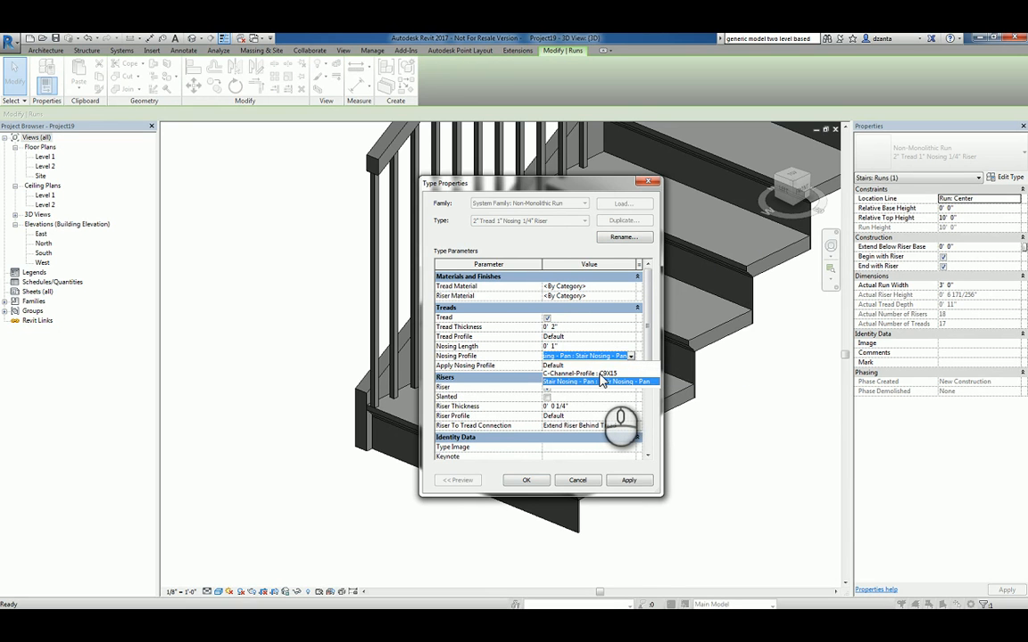
left_click(593, 373)
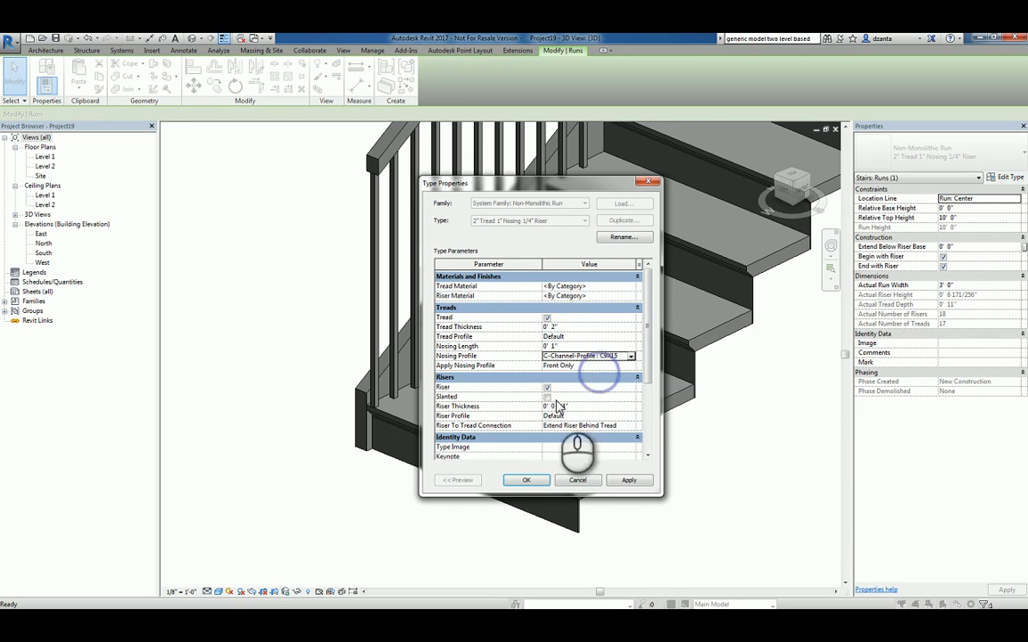
left_click(527, 481)
left_click(728, 507)
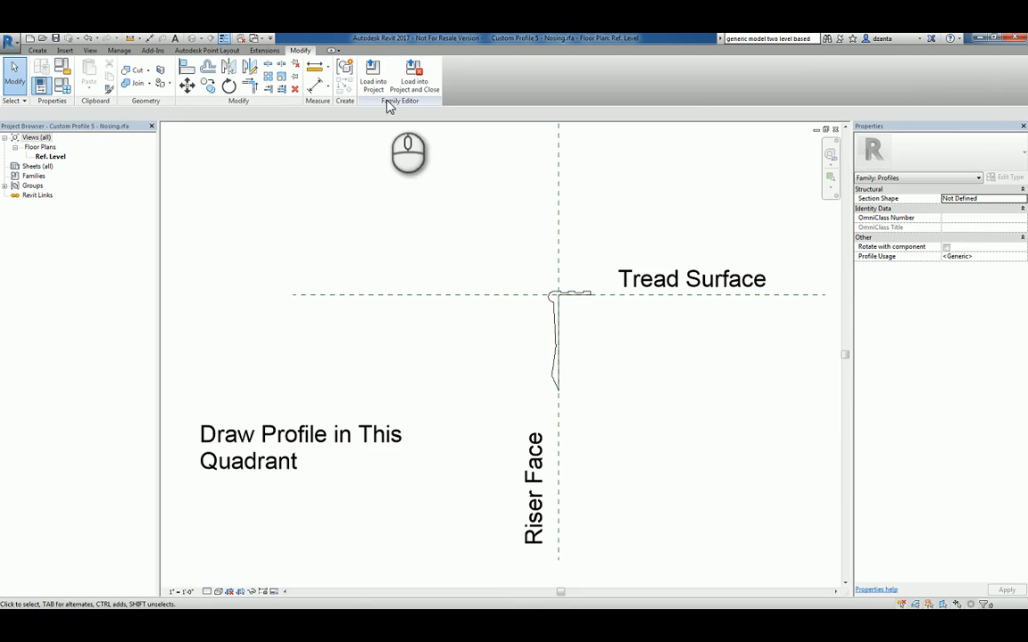
Load the Custom Profile 5 - Nosing family into the stair project and assign it as the run type's Nosing Profile.
left_click(373, 77)
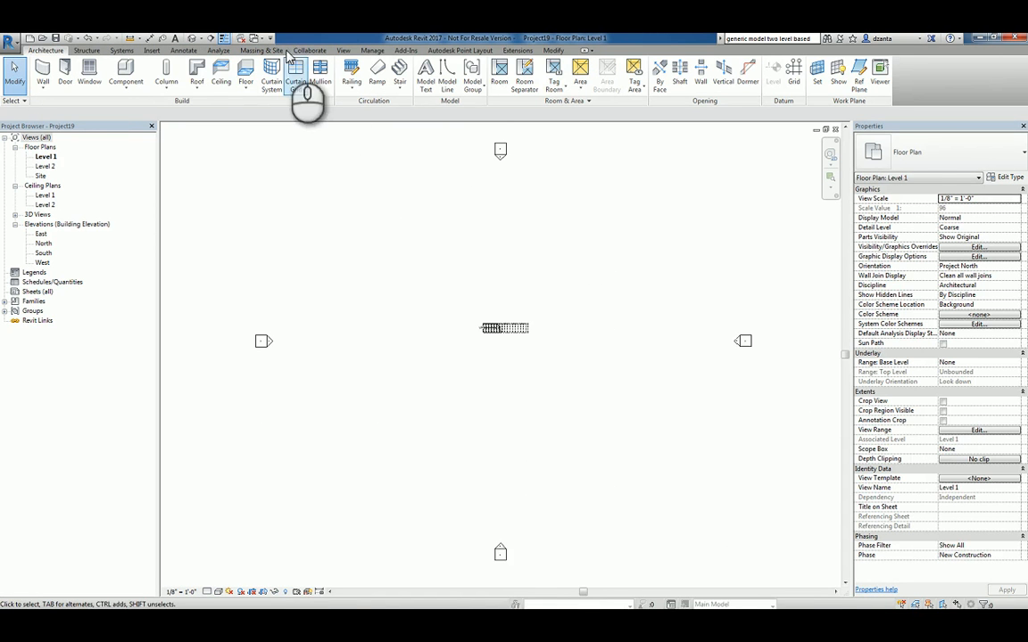
left_click(191, 39)
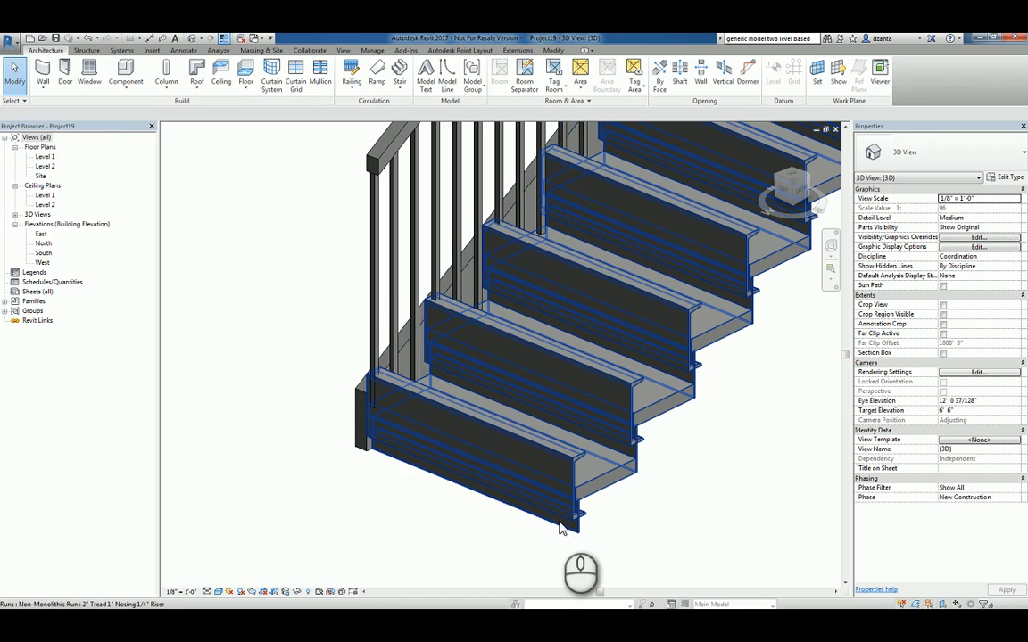
left_click(560, 529)
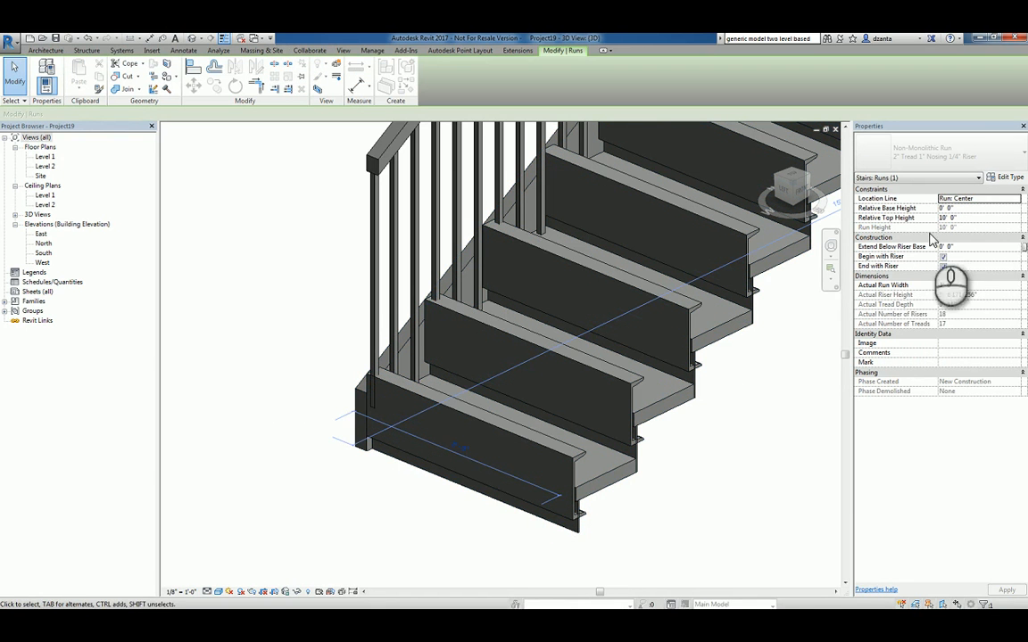
left_click(1010, 178)
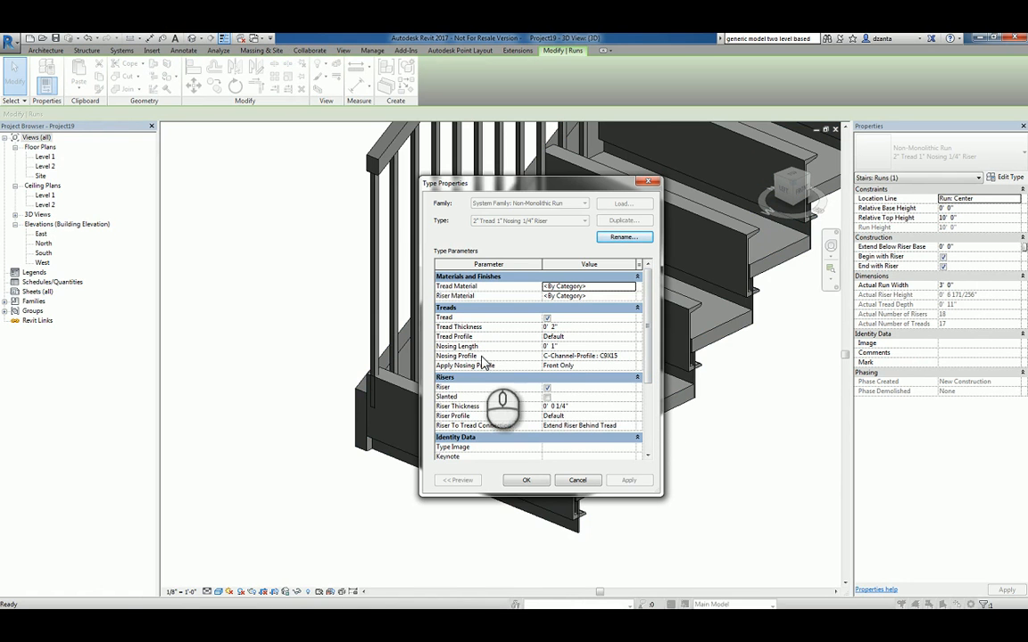
left_click(631, 356)
left_click(631, 356)
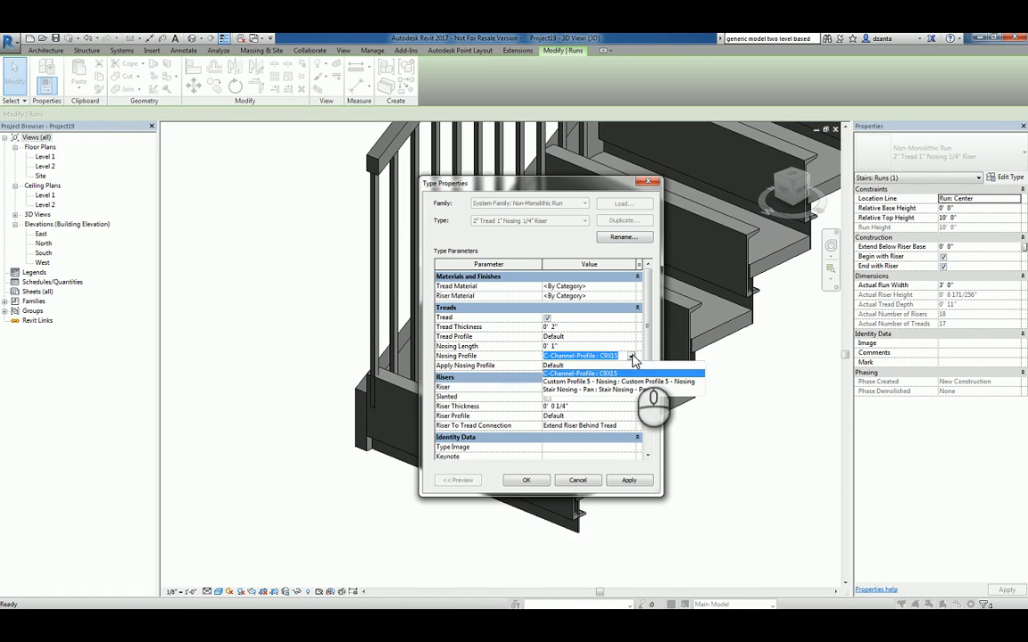
left_click(615, 386)
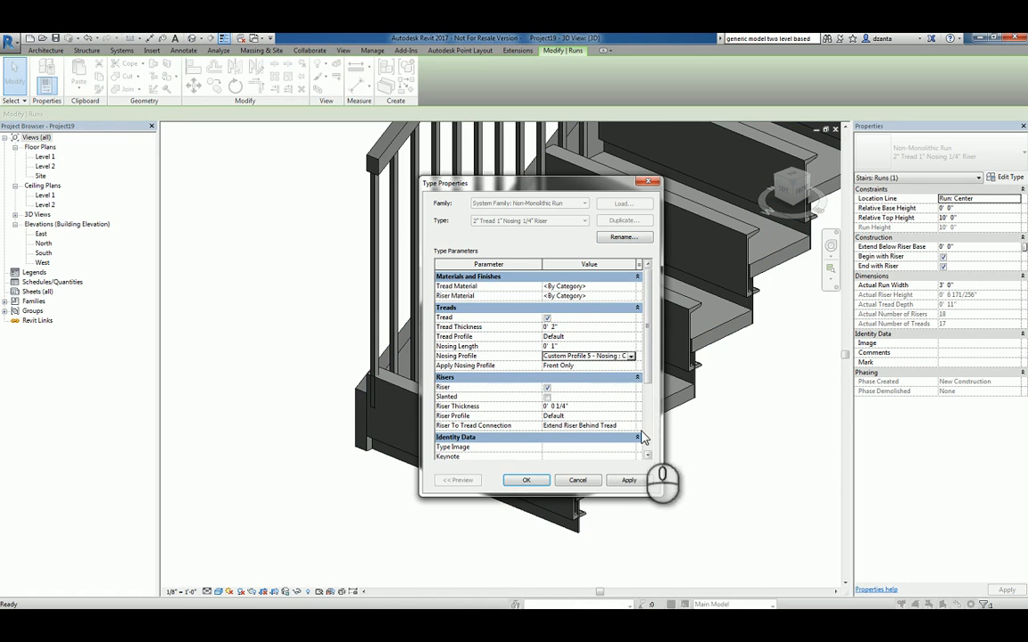
left_click(629, 481)
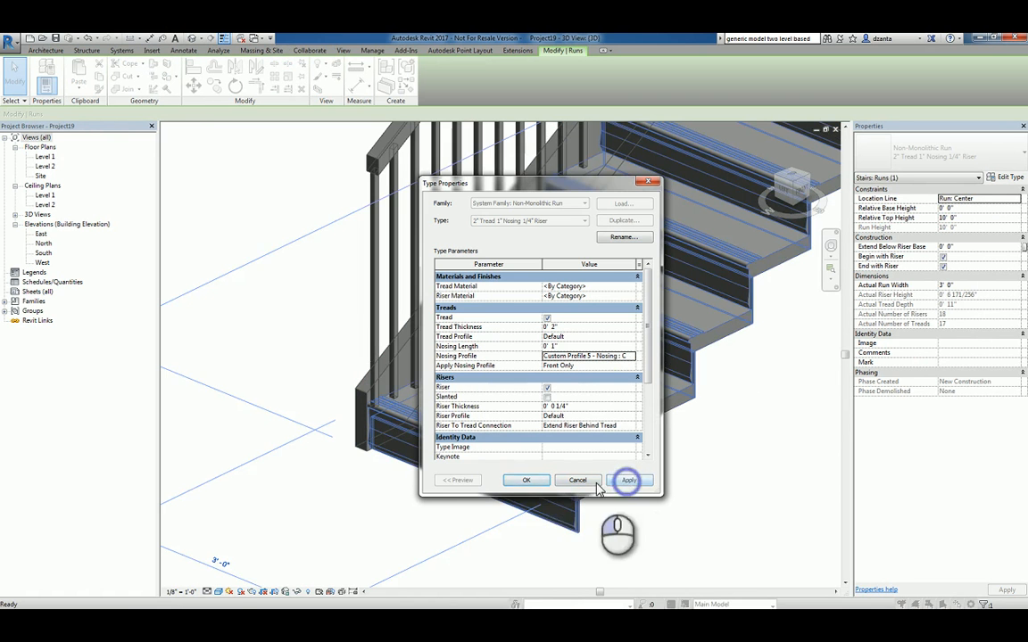
left_click(529, 481)
left_click(678, 521)
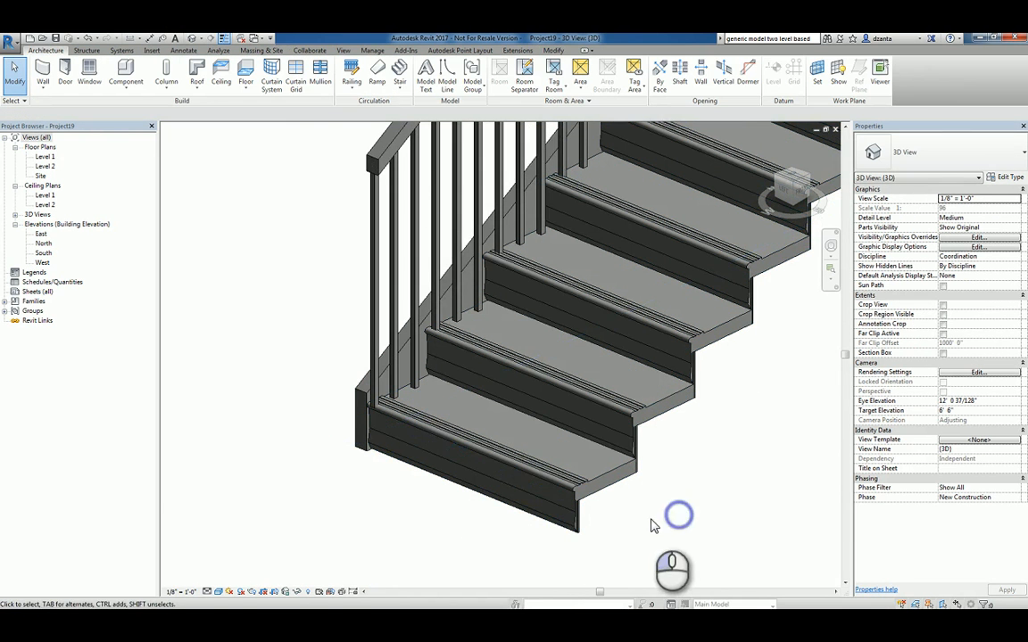
Inspect the nosing at the lowest treads, then review the whole stair's type parameters and close them without changes.
scroll(654, 526, "up", 5)
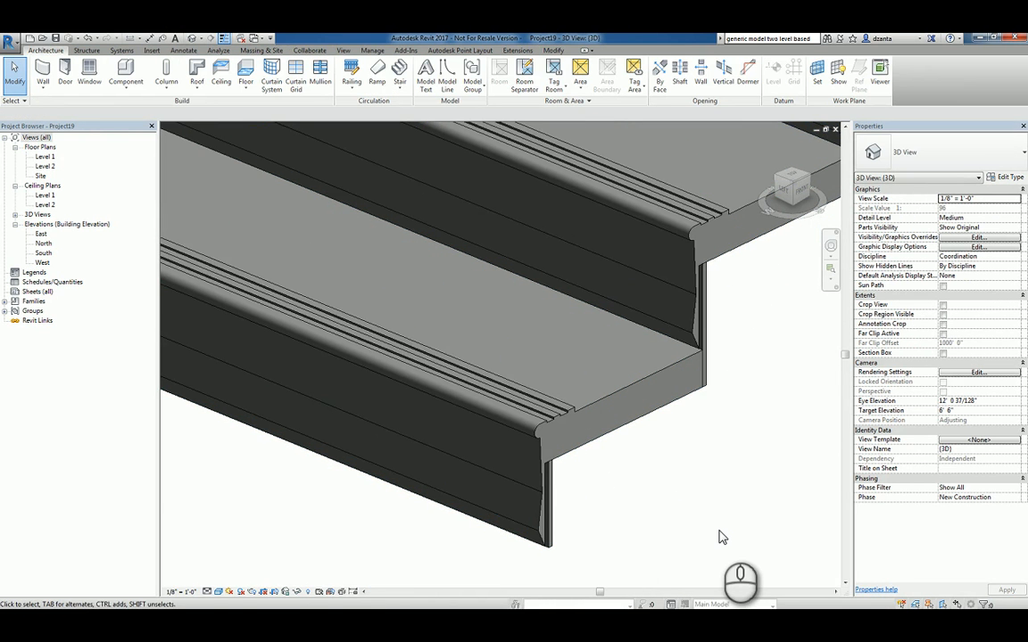
scroll(670, 435, "down", 2)
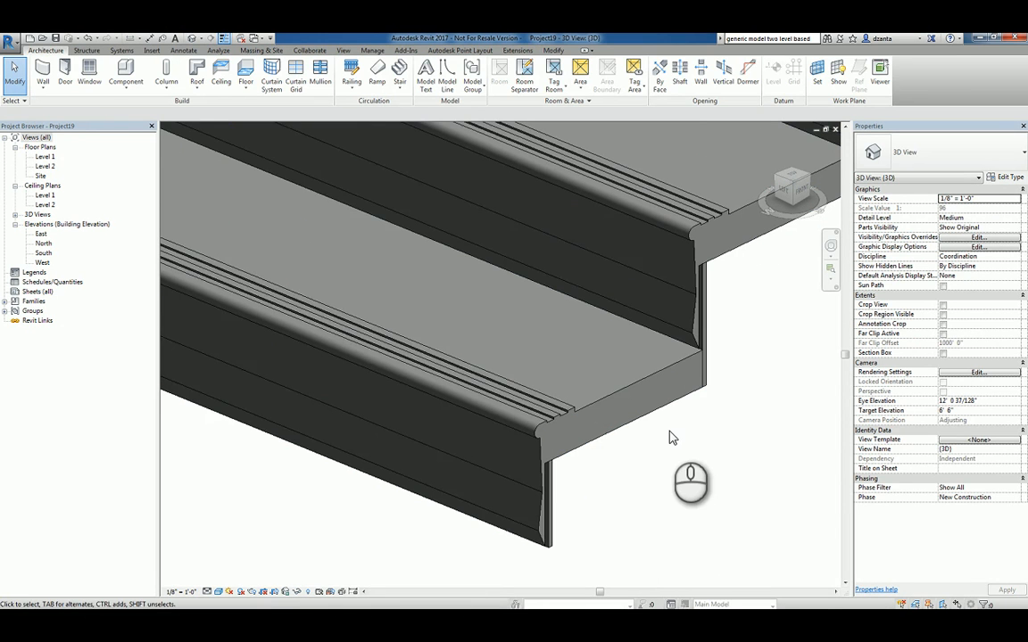
left_click(659, 409)
scroll(684, 456, "down", 2)
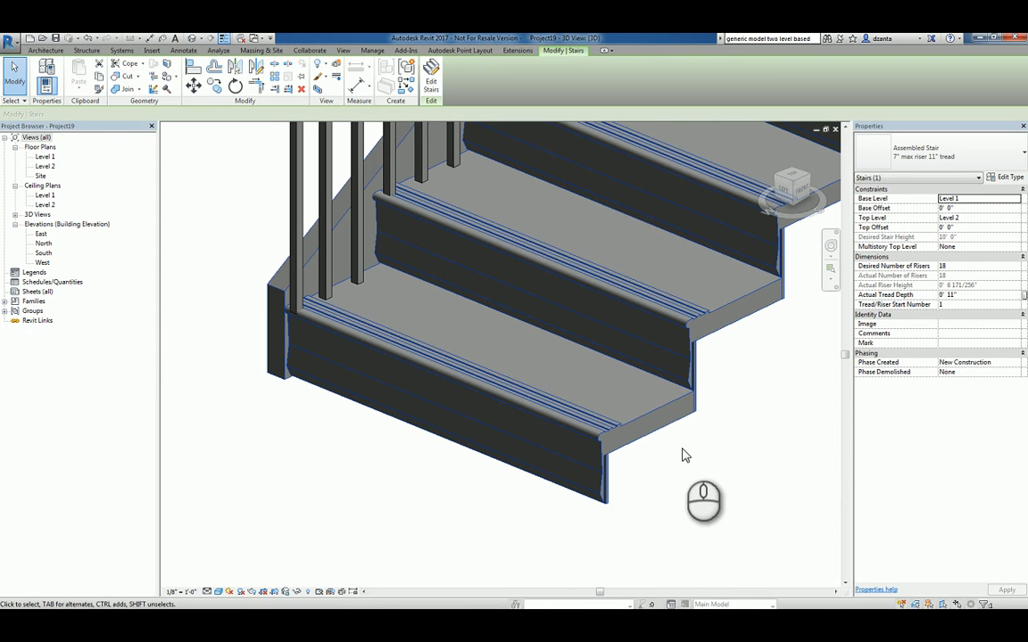
left_click(1004, 177)
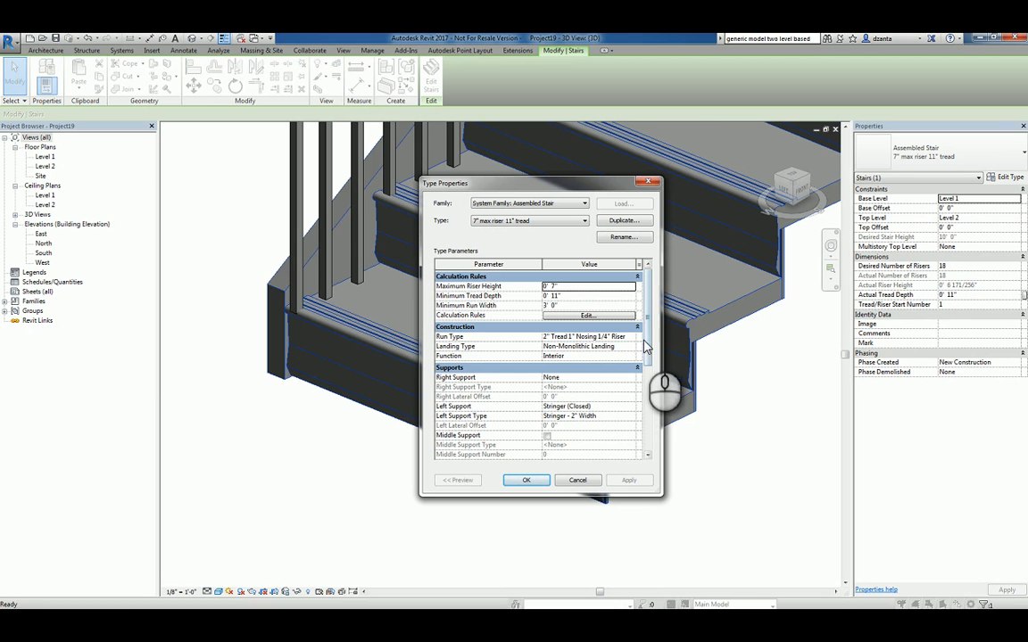
left_click_drag(651, 339, 663, 389)
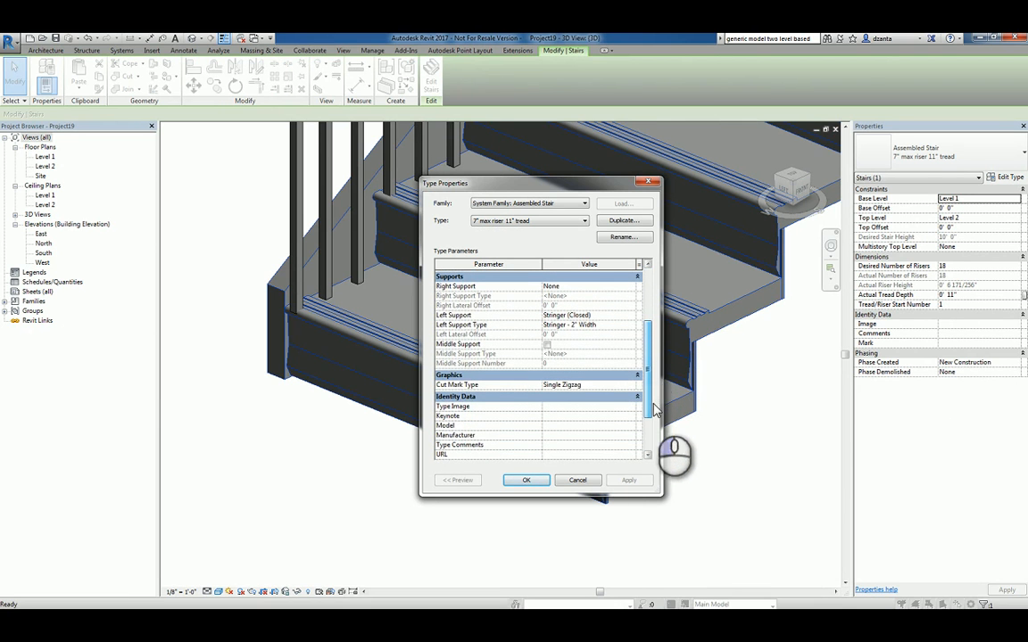
left_click(587, 479)
left_click(654, 518)
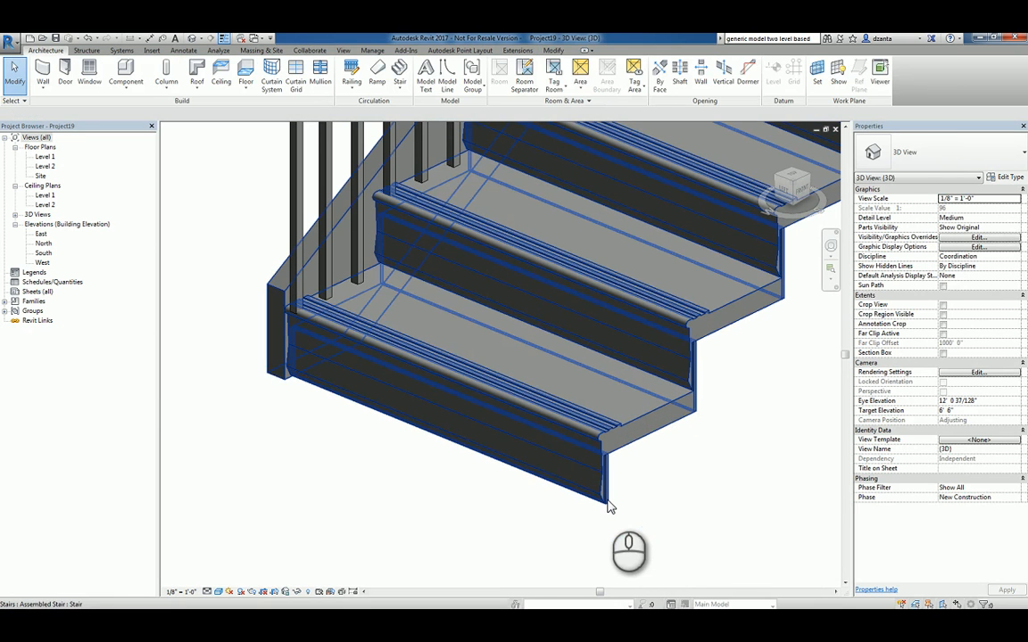
Select only the stair's run and turn off the Riser option in its type properties.
left_click(609, 506)
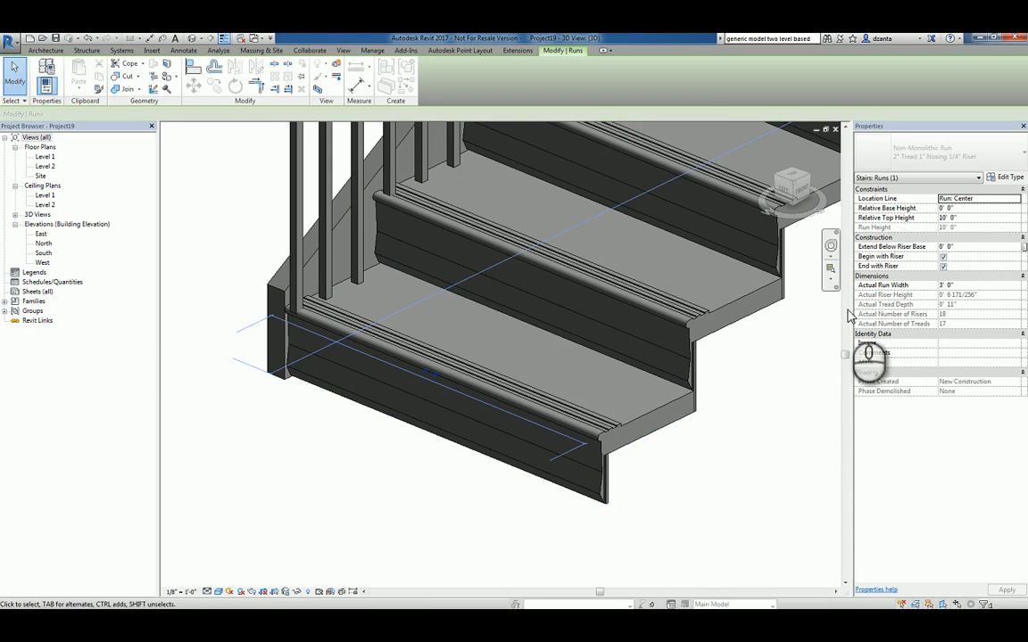
left_click(1000, 182)
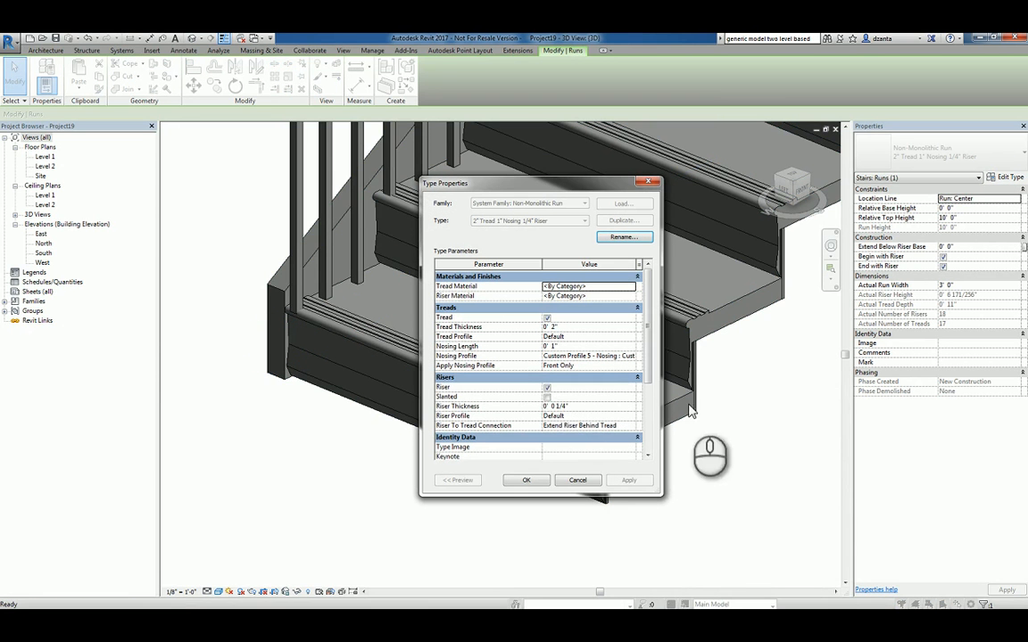
left_click(547, 388)
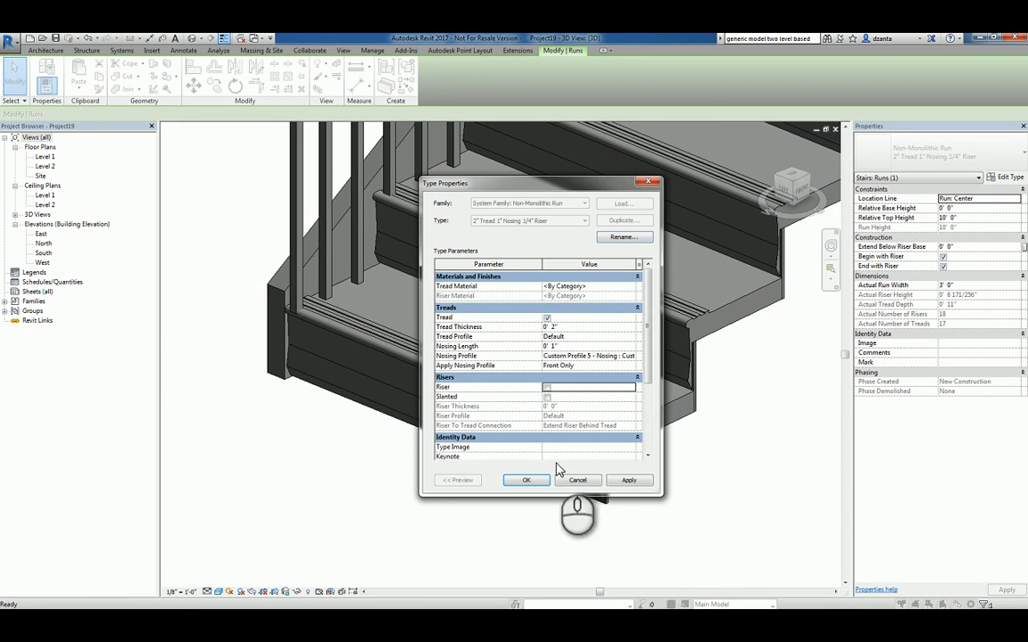
left_click(625, 482)
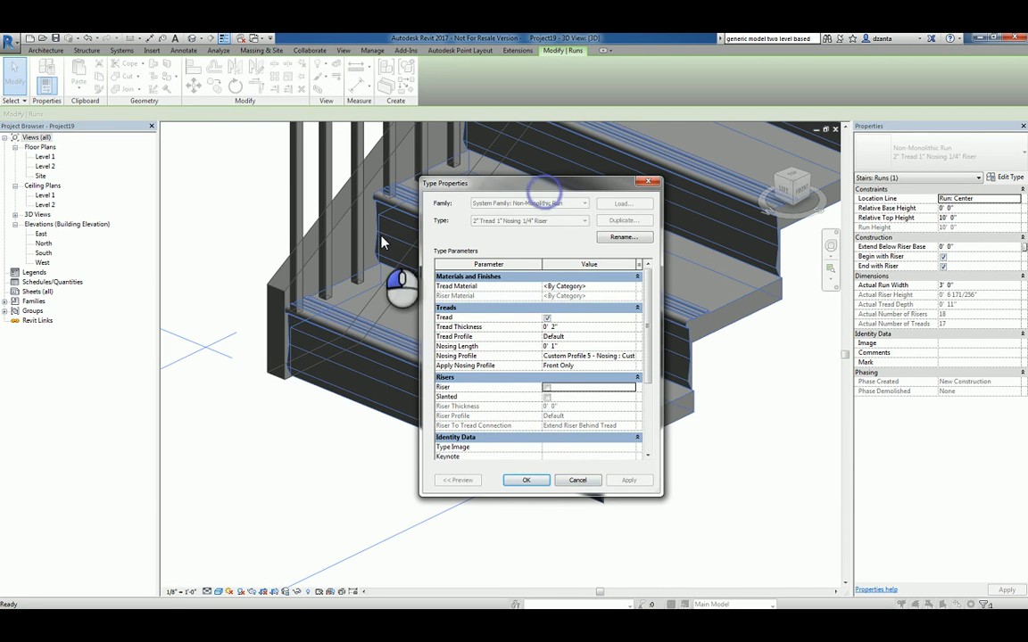
left_click_drag(522, 184, 279, 195)
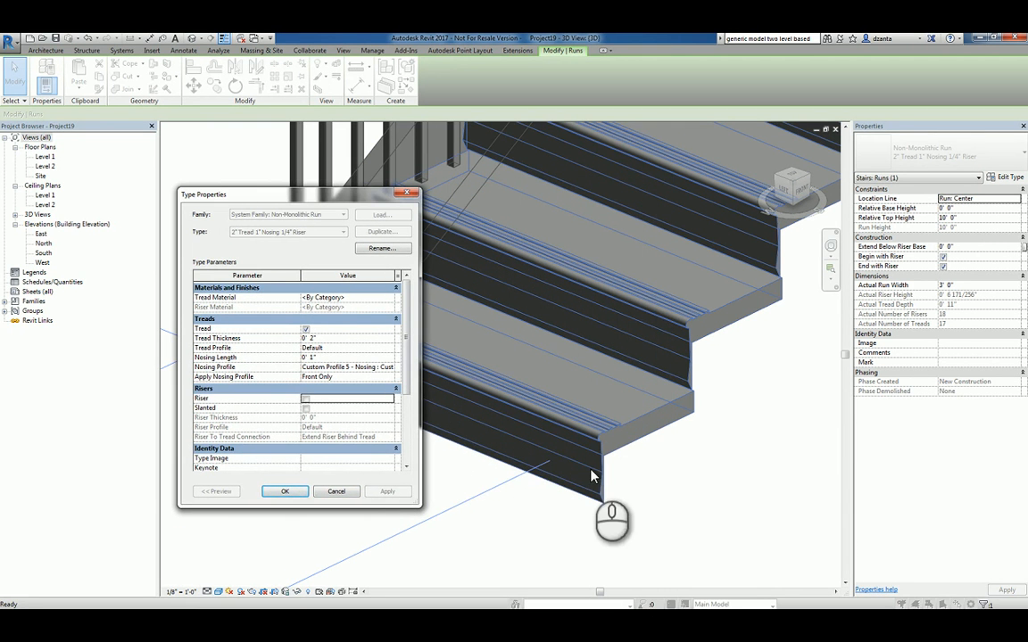
left_click(288, 491)
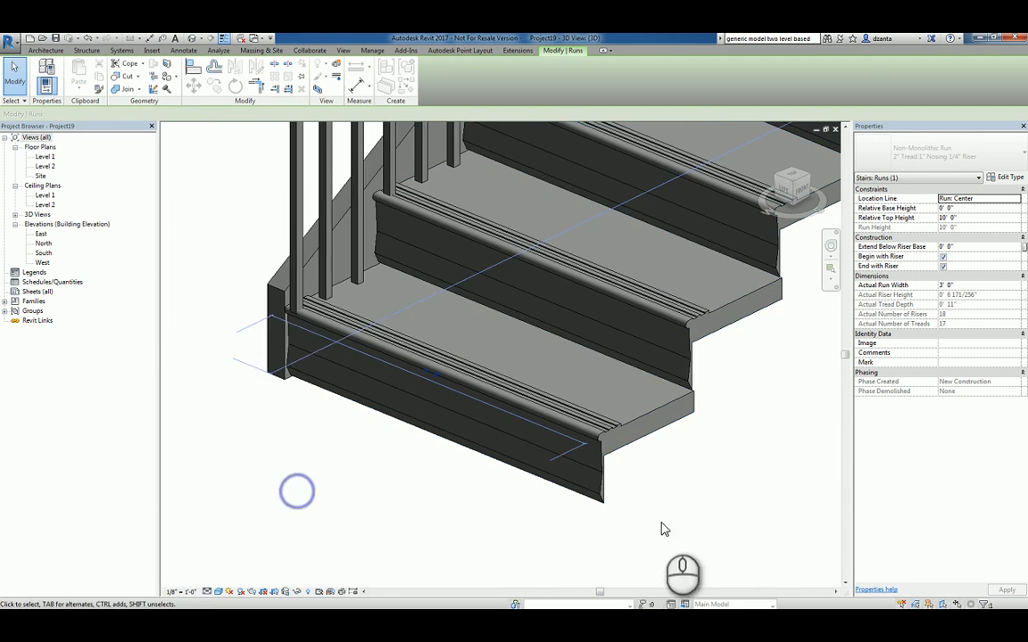
left_click(737, 524)
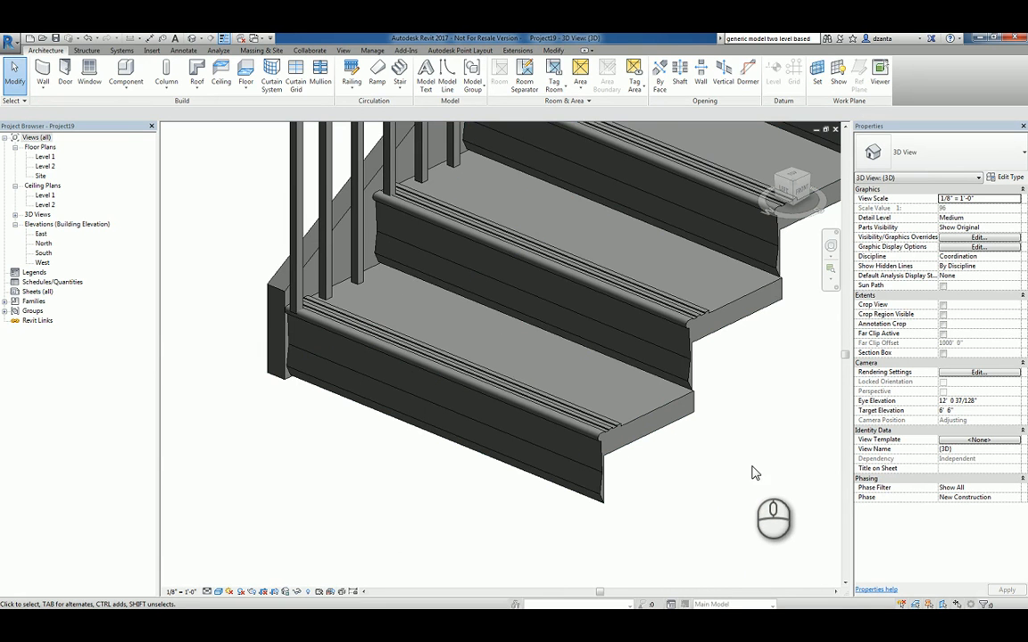
Set the run type's Apply Nosing Profile to Front and Right.
mouse_move(769, 485)
middle_mouse_down()
mouse_move(729, 467)
mouse_move(718, 487)
middle_mouse_up()
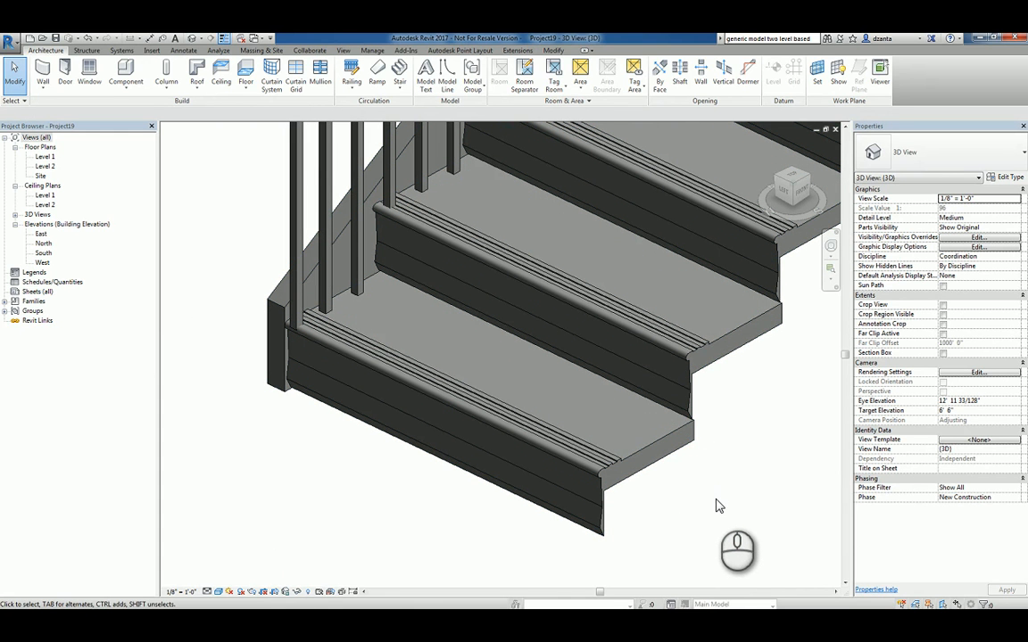
mouse_move(719, 506)
middle_mouse_down("shift")
mouse_move(688, 516)
mouse_move(669, 482)
middle_mouse_up("shift")
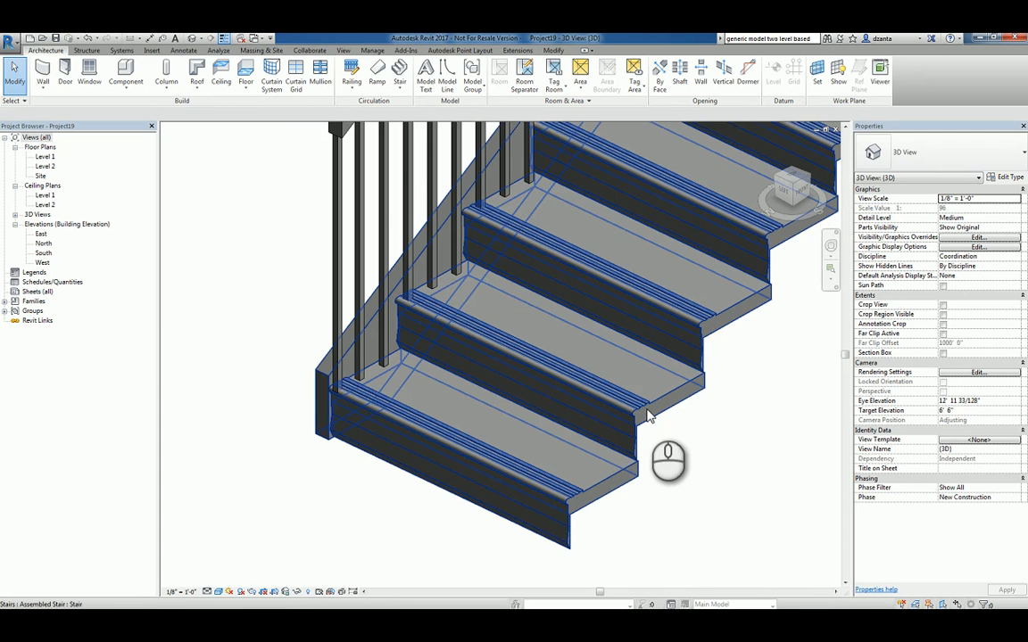
key("Tab")
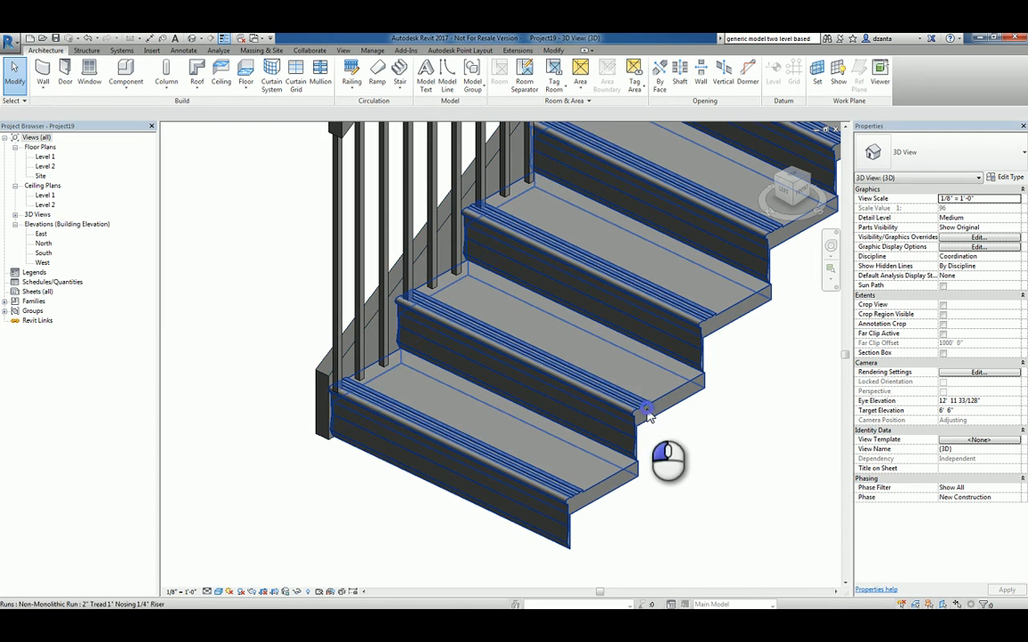
left_click(650, 416)
left_click(1011, 178)
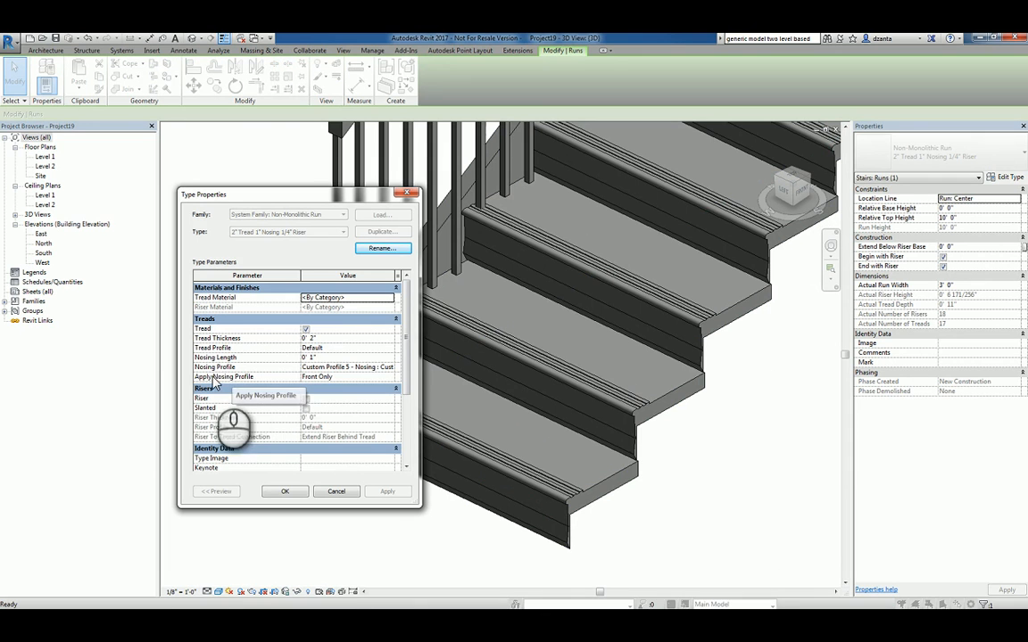
left_click(390, 385)
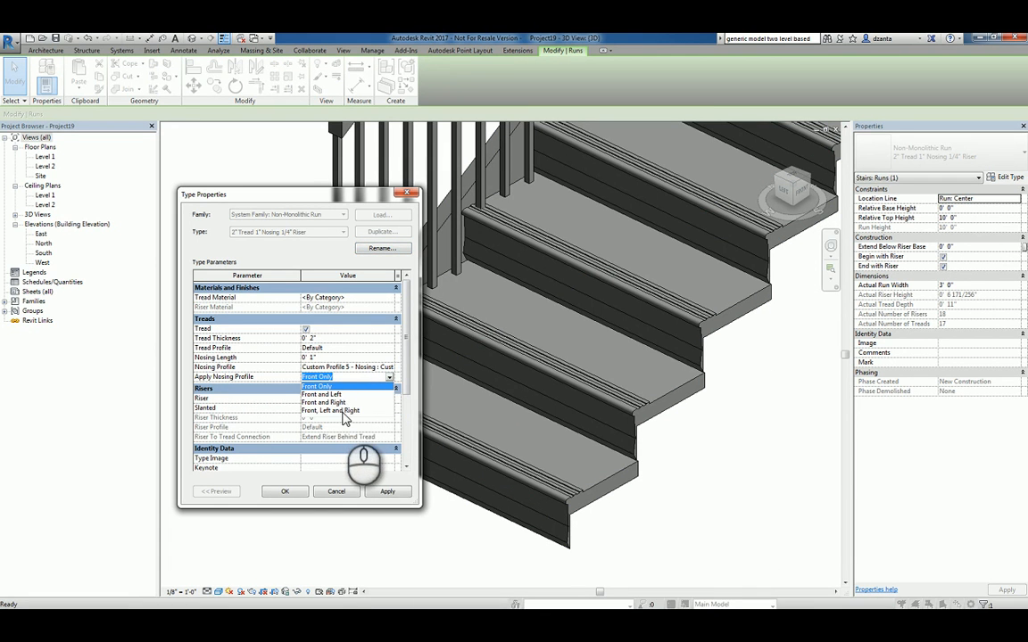
left_click(346, 403)
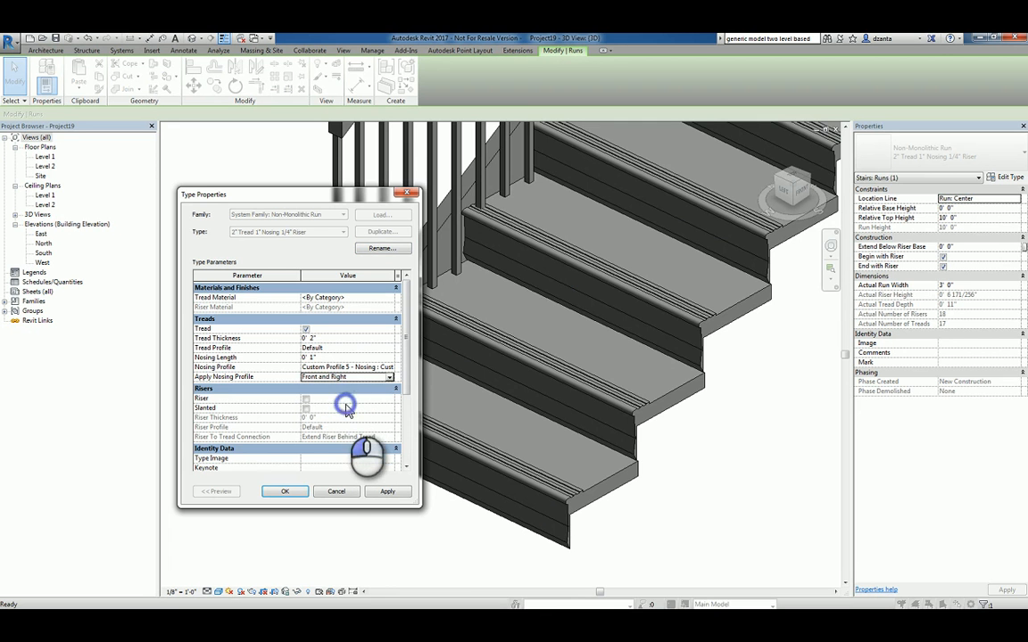
left_click(386, 492)
left_click(290, 492)
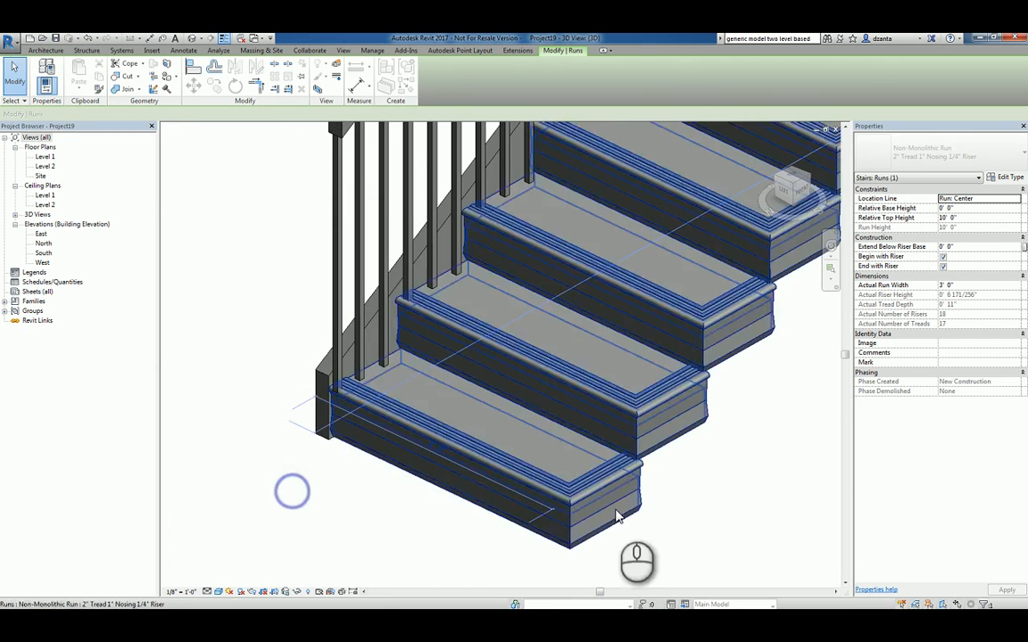
left_click(754, 516)
Set the assembled stair type's Left Support to None and delete the stair's railing.
scroll(758, 507, "down", 4)
middle_click_drag(760, 506, 643, 505)
scroll(704, 505, "down", 2)
middle_click_drag(743, 521, 639, 553)
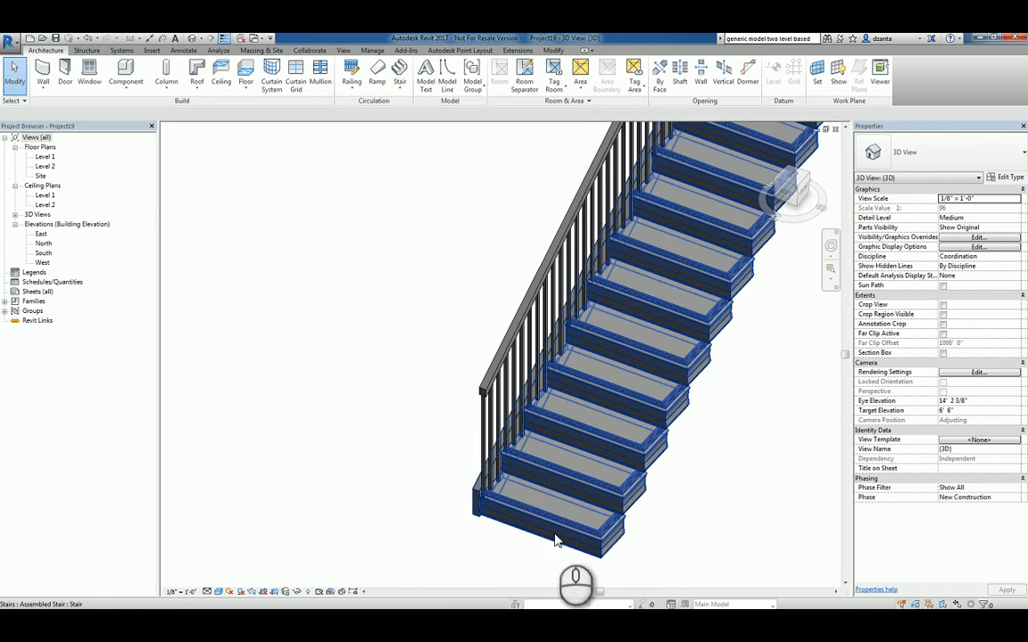
left_click(506, 497)
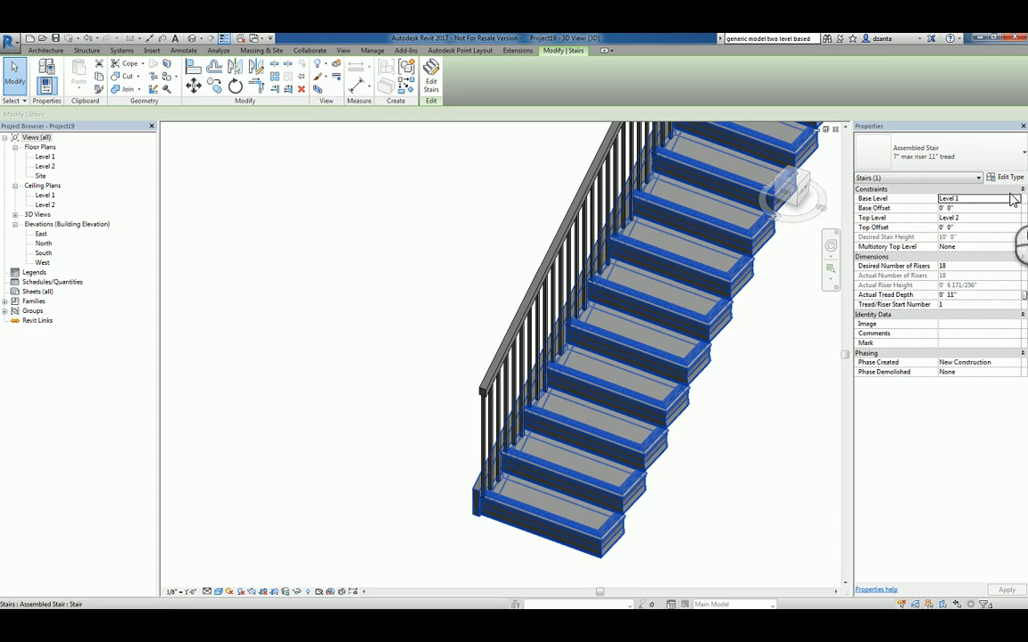
left_click(1008, 177)
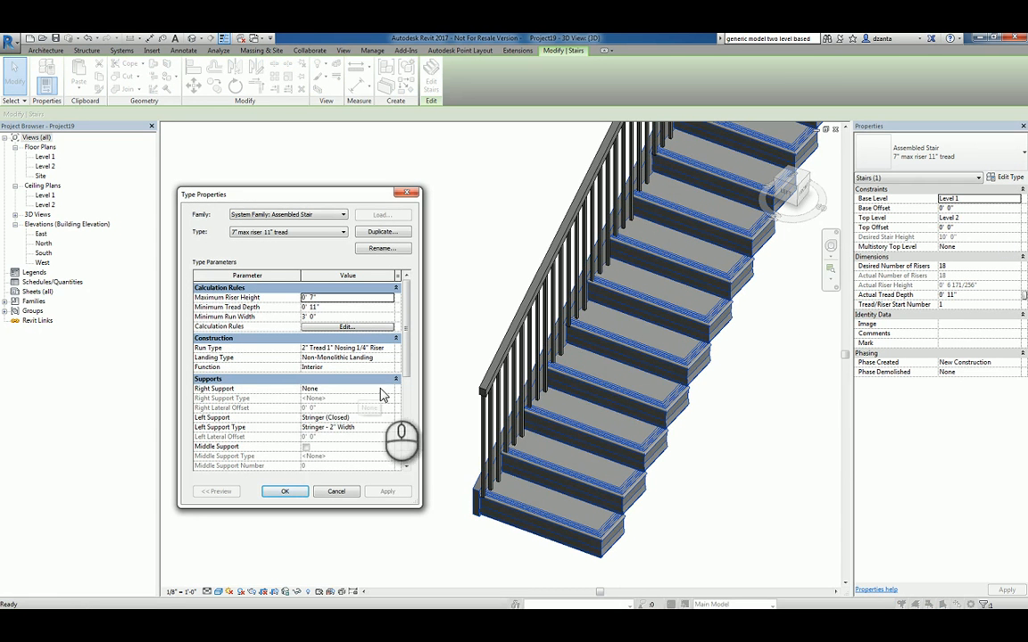
left_click(388, 419)
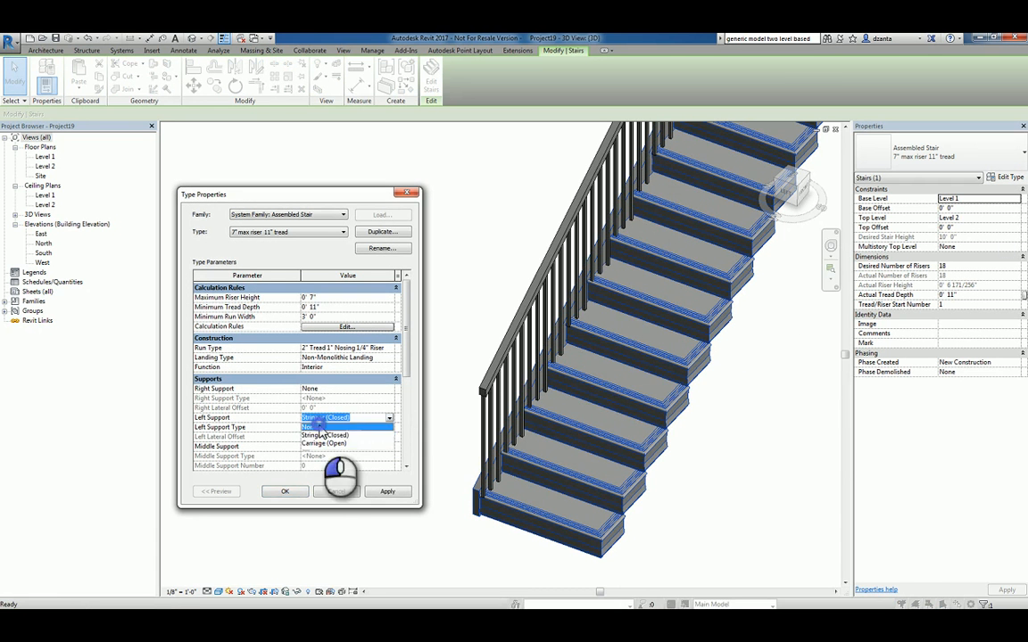
left_click(330, 428)
left_click(287, 490)
left_click(374, 507)
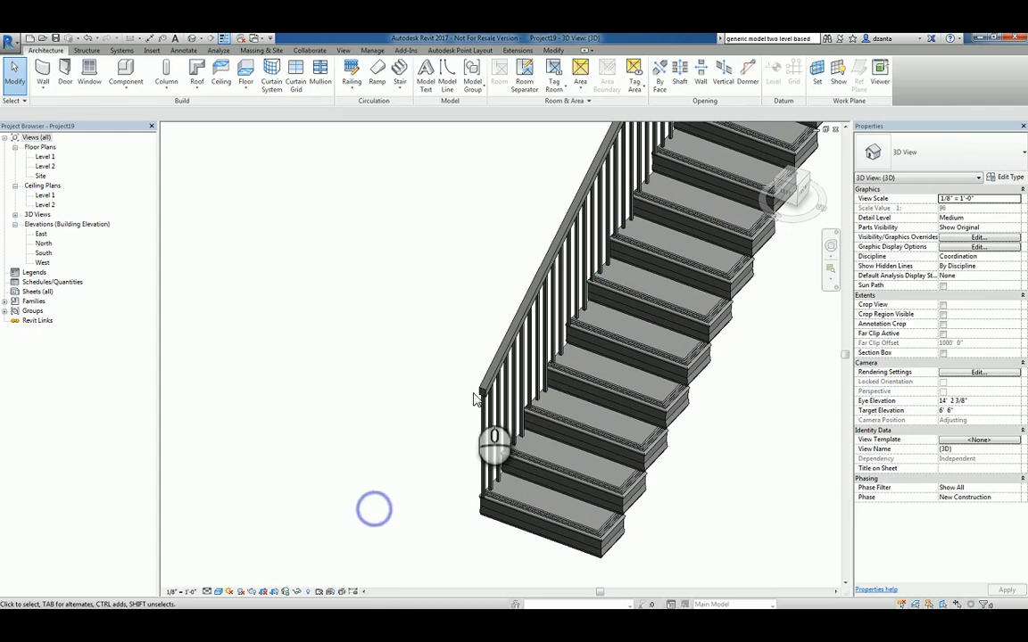
left_click(489, 439)
key("Delete")
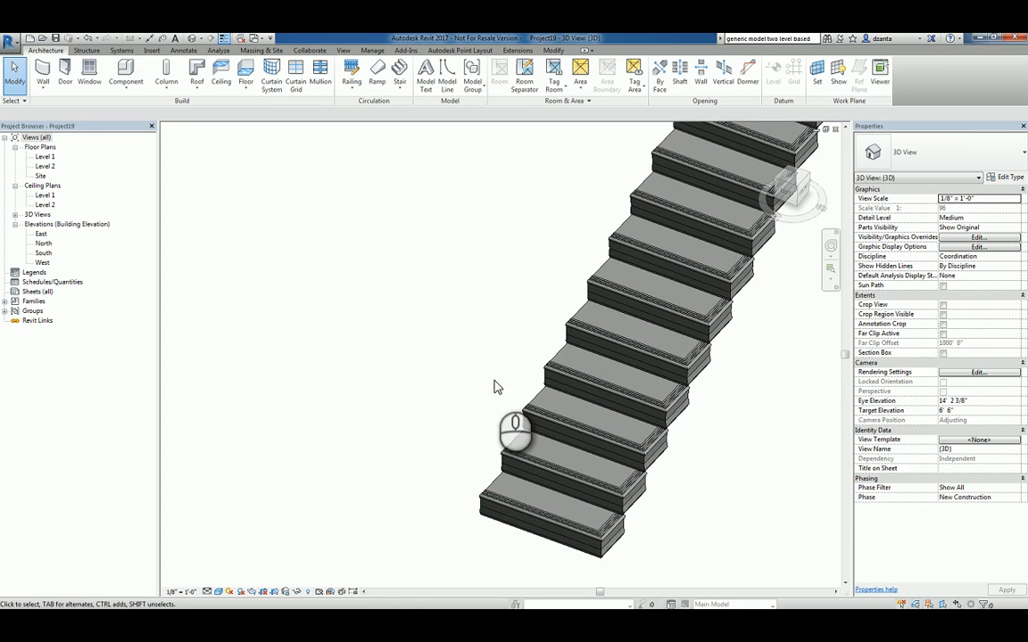
In the Level 1 floor plan, draw a straight Generic - 8" wall about 20' long just above and parallel to the stair.
double_click(44, 156)
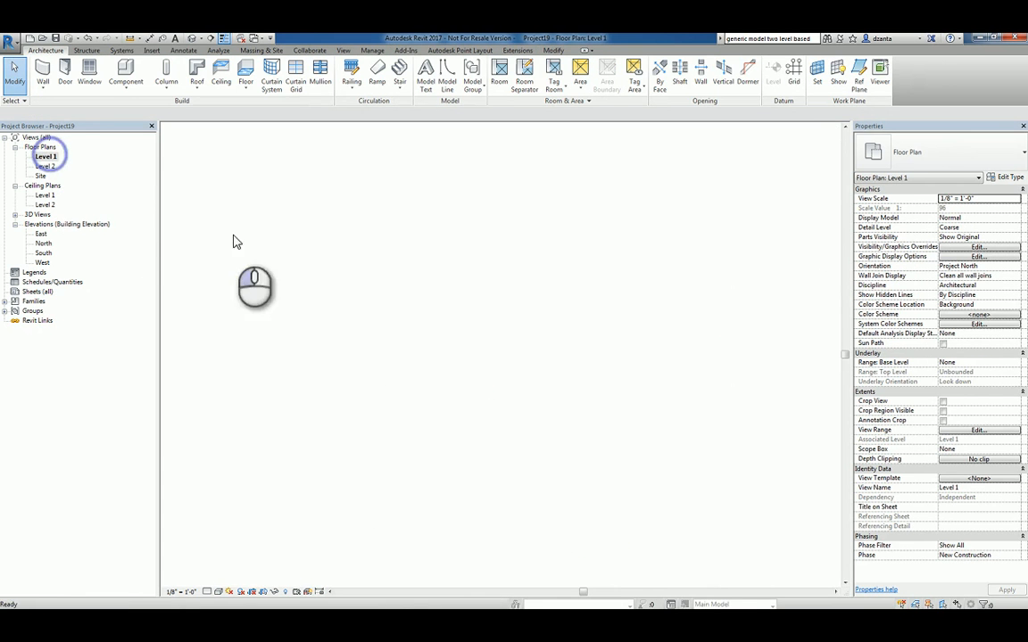
scroll(505, 311, "down", 3)
scroll(500, 321, "up", 5)
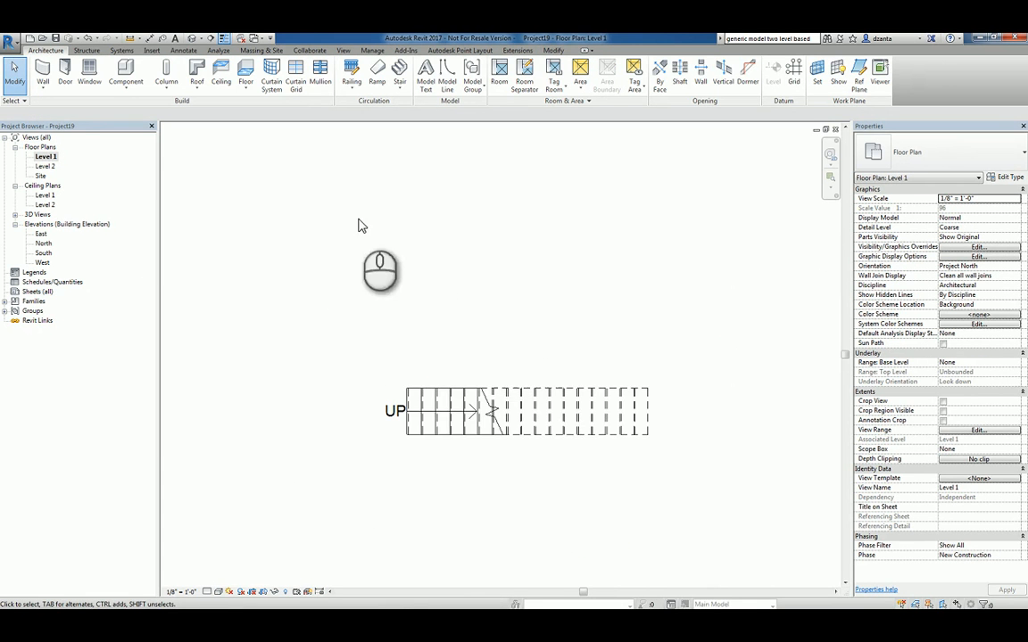
left_click(49, 71)
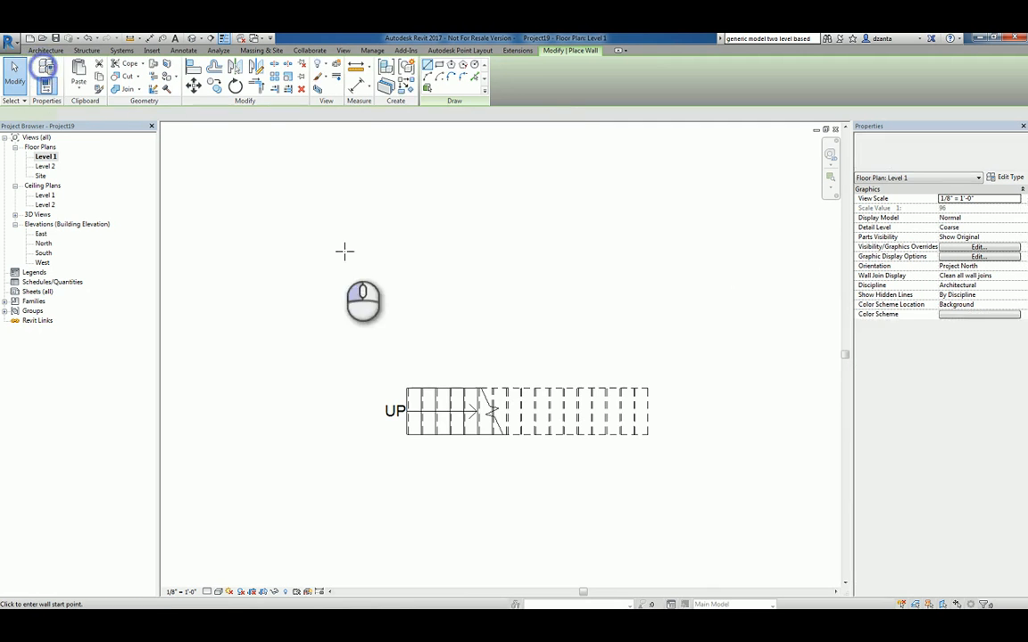
left_click(382, 378)
left_click(691, 378)
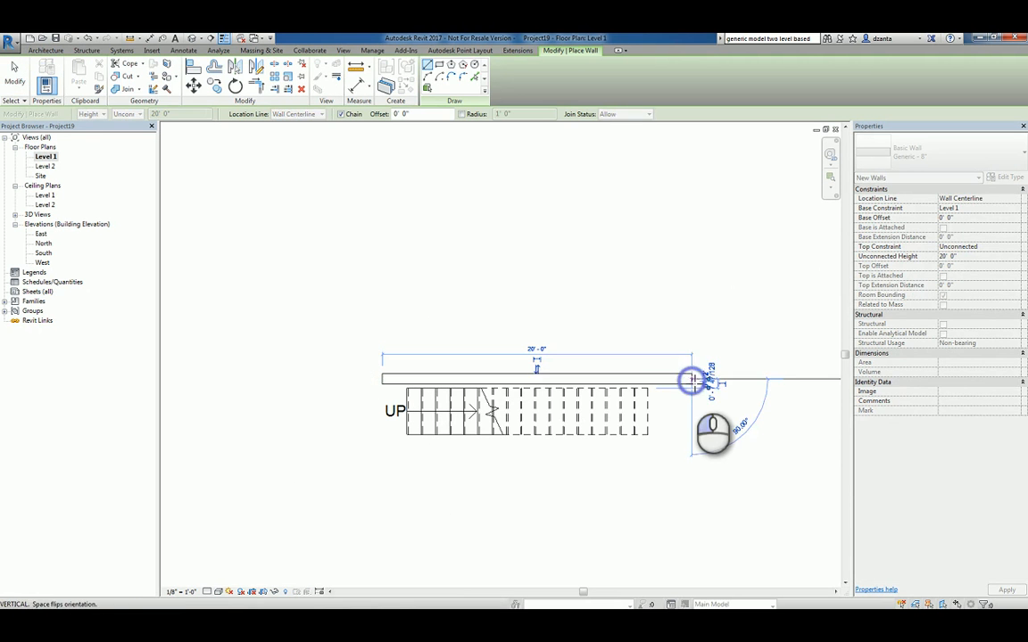
key("Escape")
key("Escape")
key("Escape")
Align the wall's near face to the stair's upper edge in plan, and view the result in 3D.
key("a")
key("l")
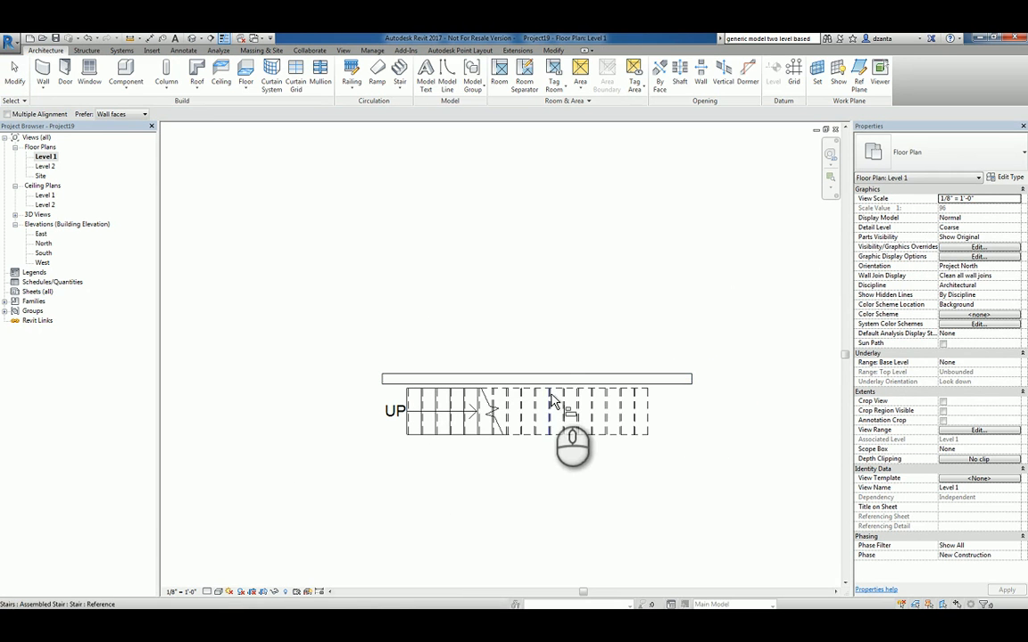
left_click(555, 391)
left_click(560, 385)
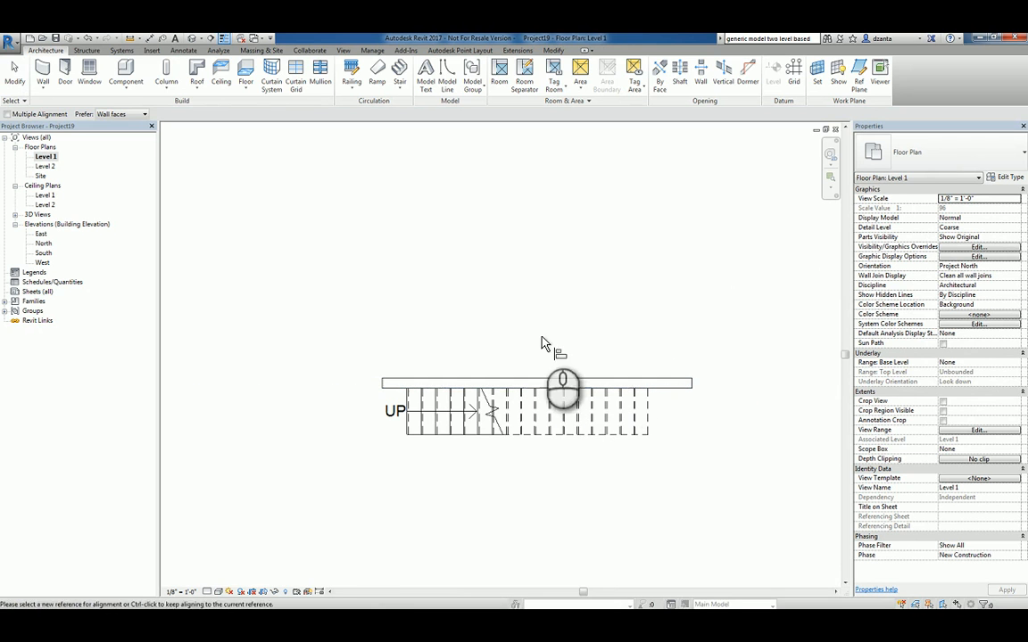
key("Escape")
left_click(175, 38)
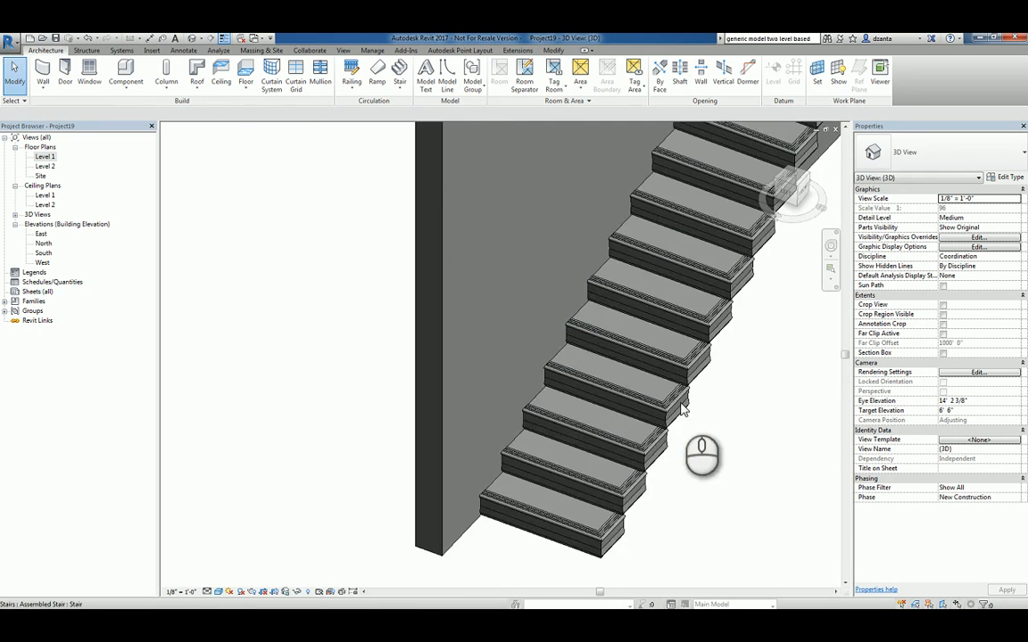
middle_click_drag(712, 466, 620, 486, "shift")
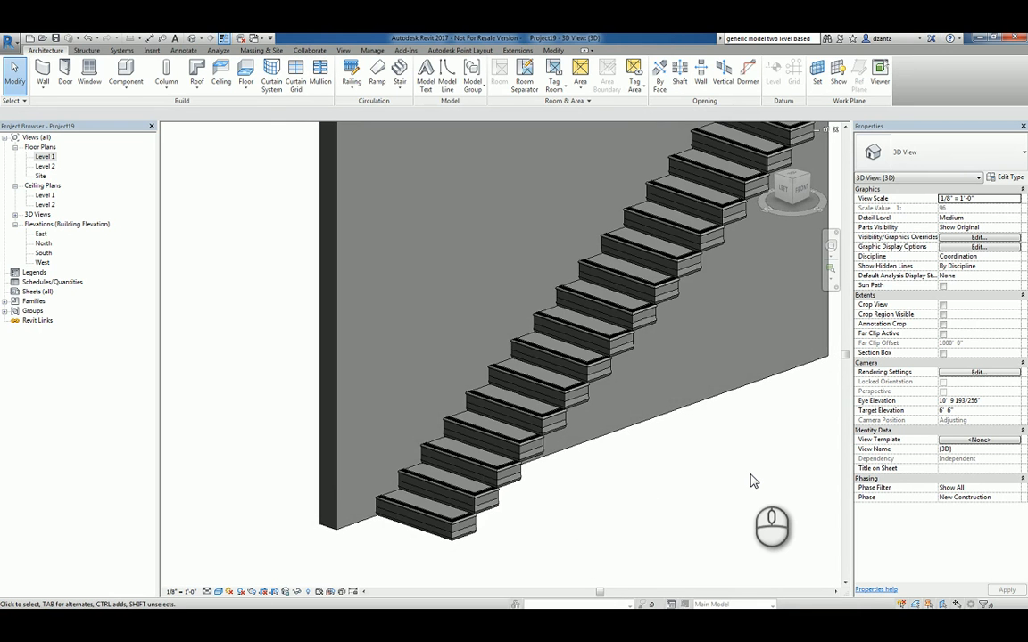